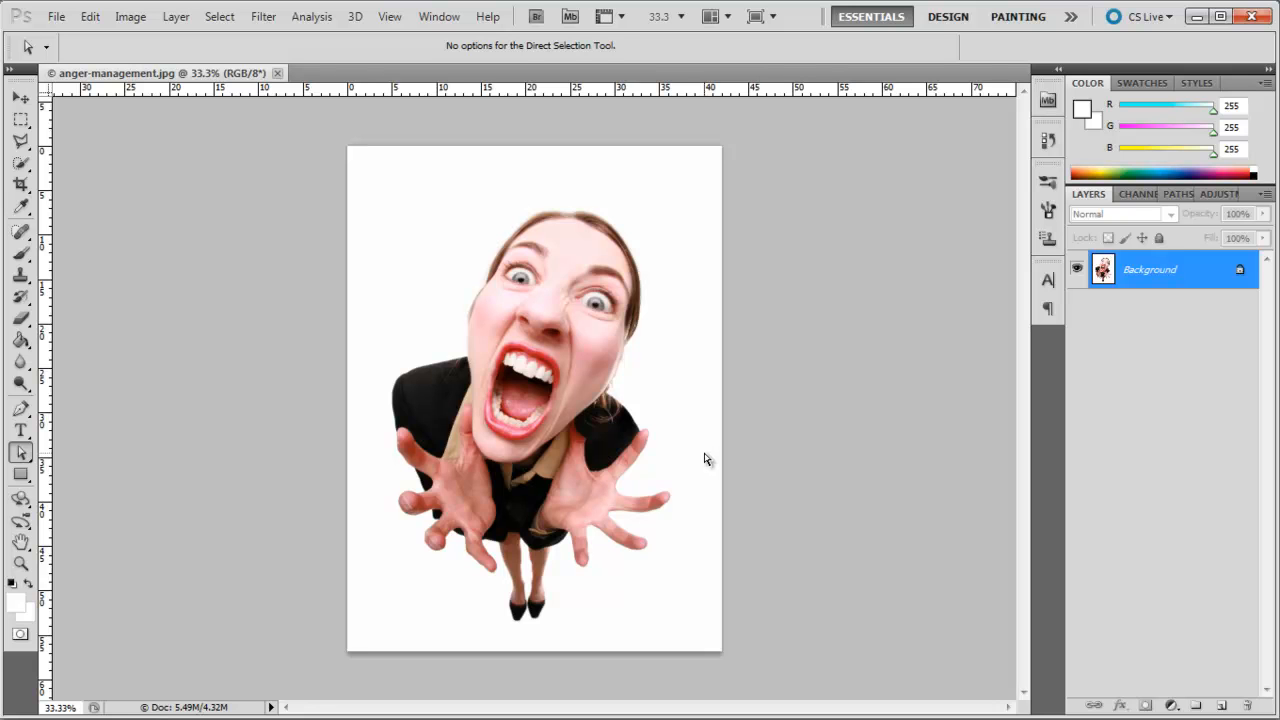
Step: Draw a tall rectangular path over the right half of the photo
left_click(21, 474)
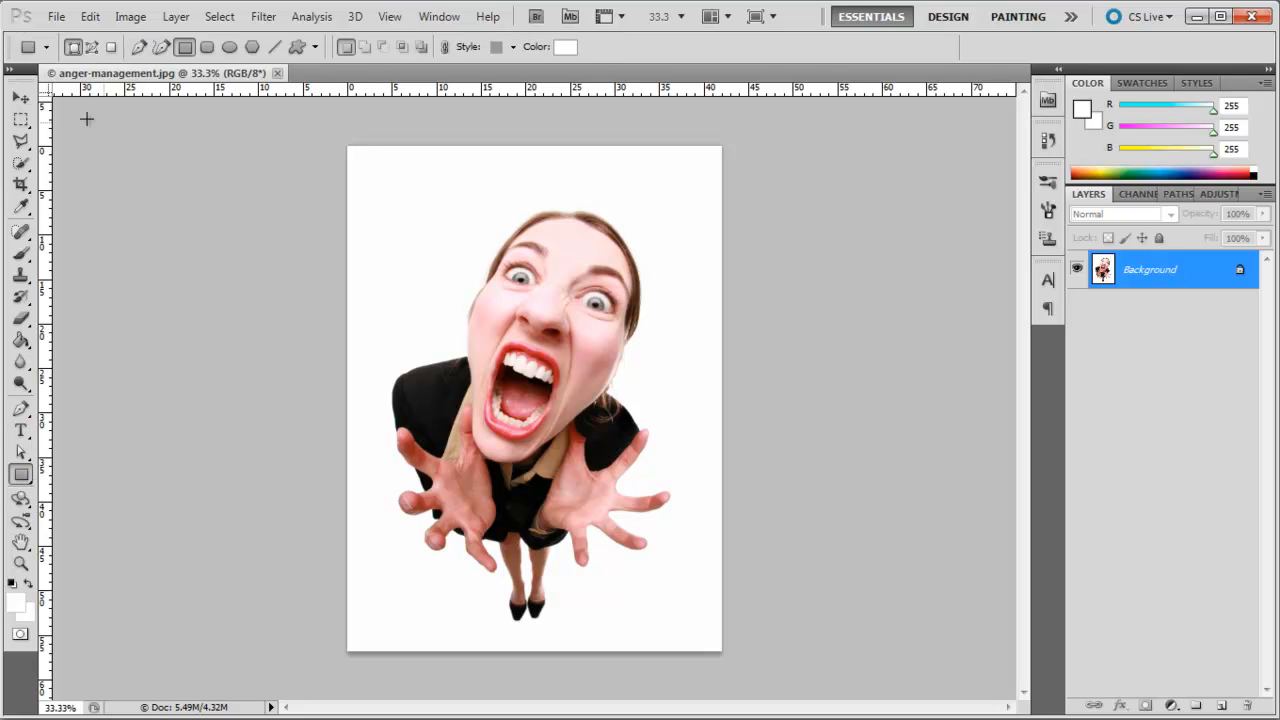
left_click(91, 47)
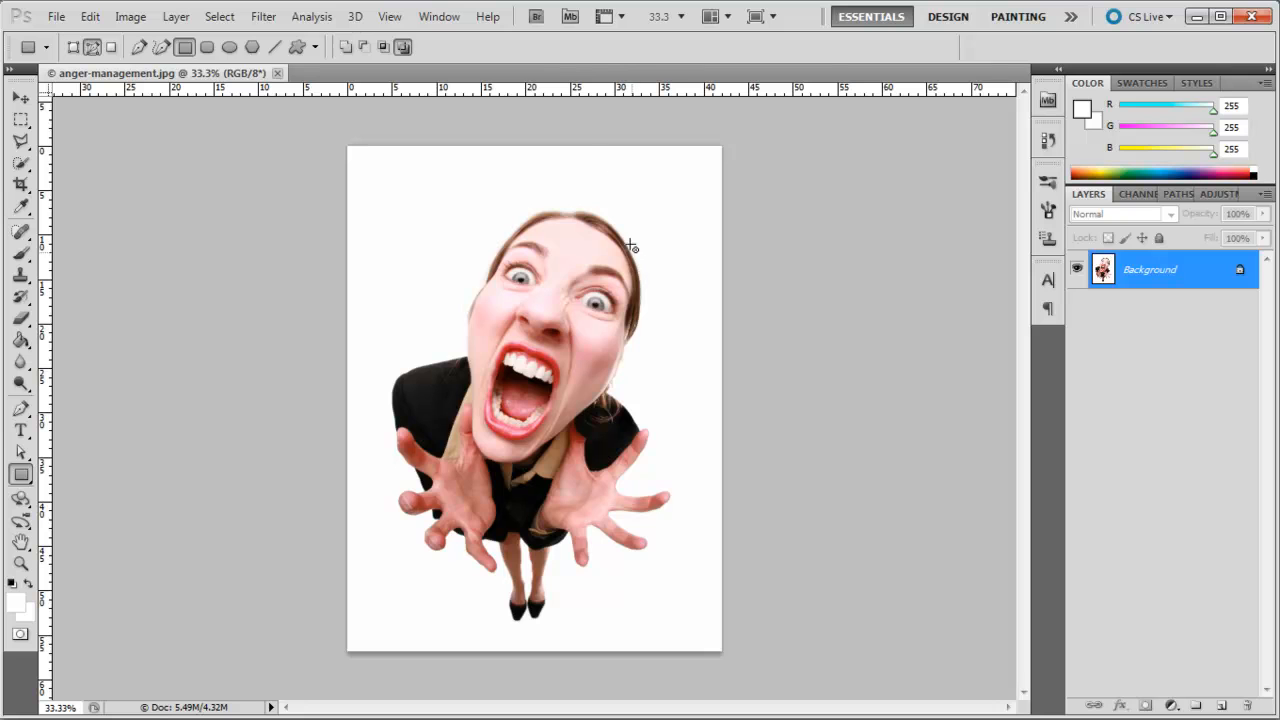
left_click_drag(570, 190, 774, 582)
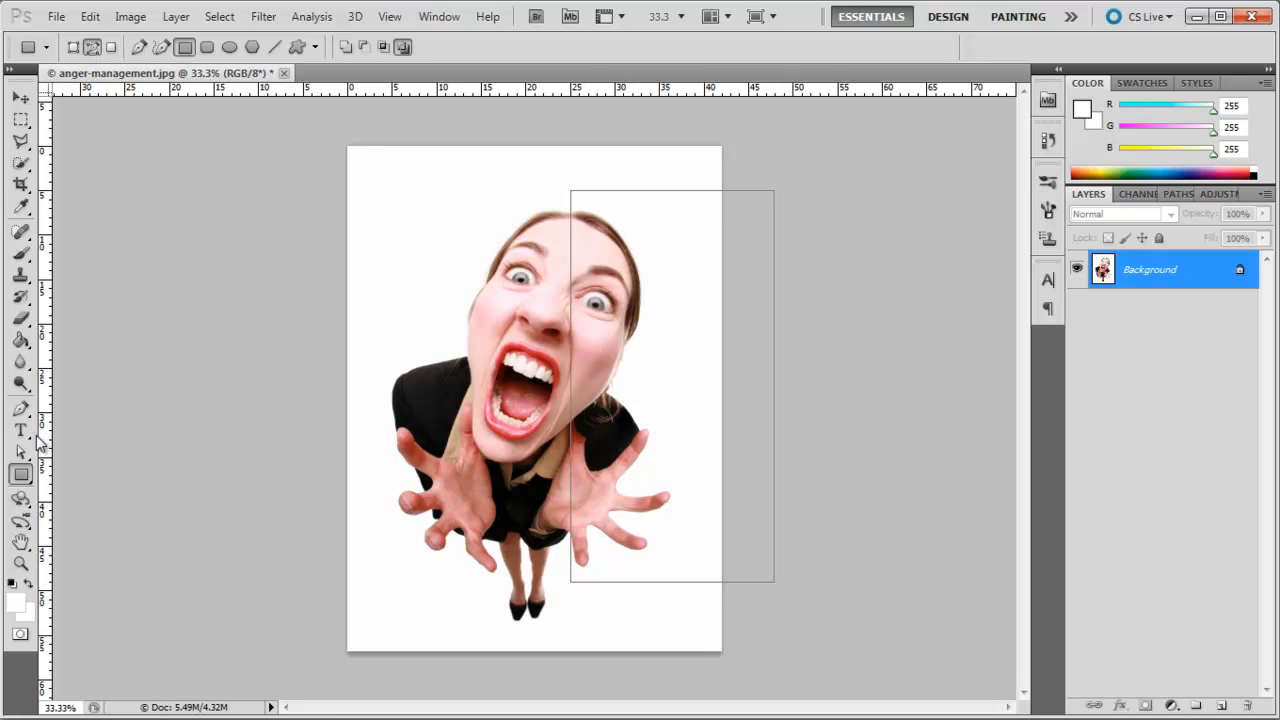
Step: Narrow the rectangle so its right edge meets the page's right edge
key("ctrl+t")
left_click_drag(778, 386, 726, 386)
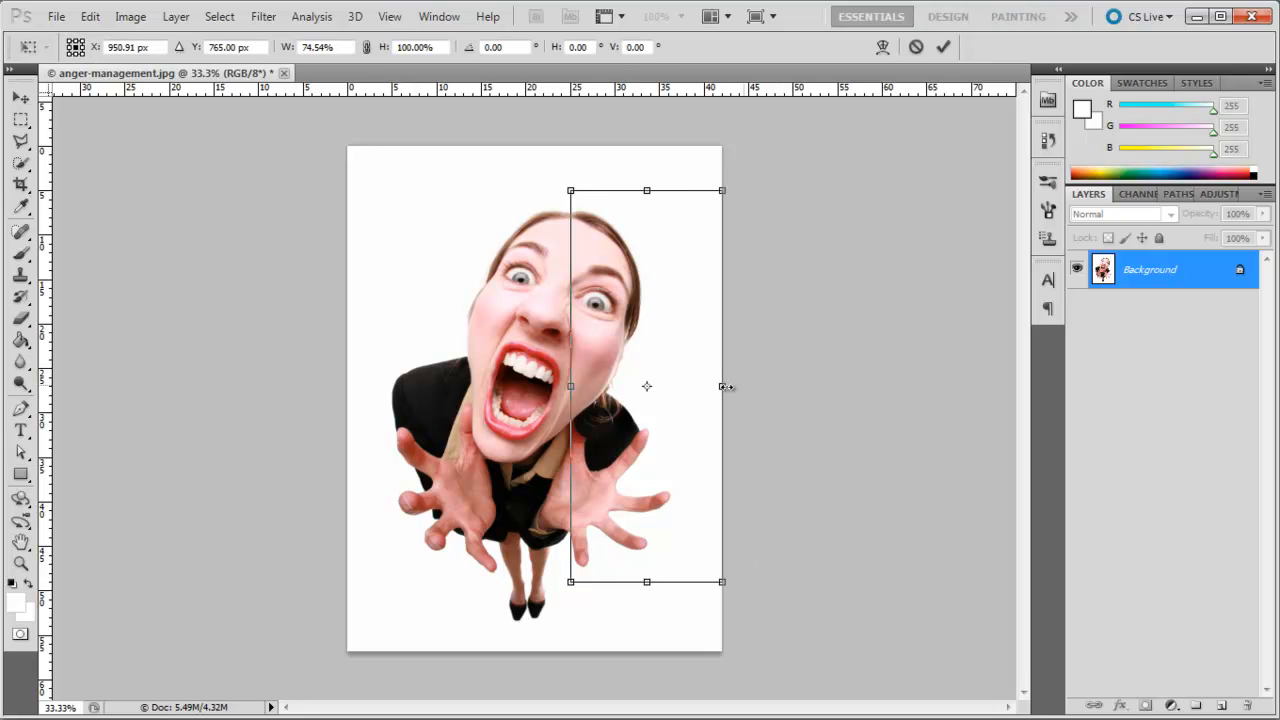
key("Return")
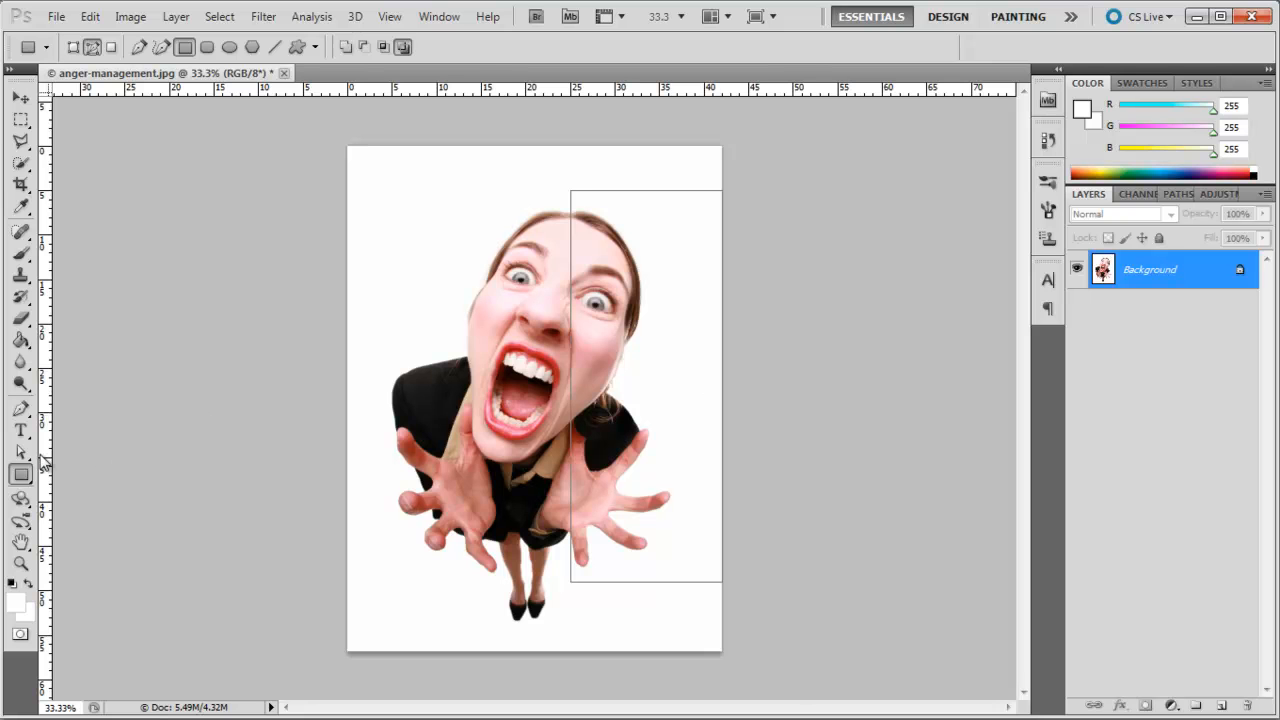
Step: Add three anchor points along the path's left edge with the Pen tool
left_click(20, 408)
key("ctrl+plus")
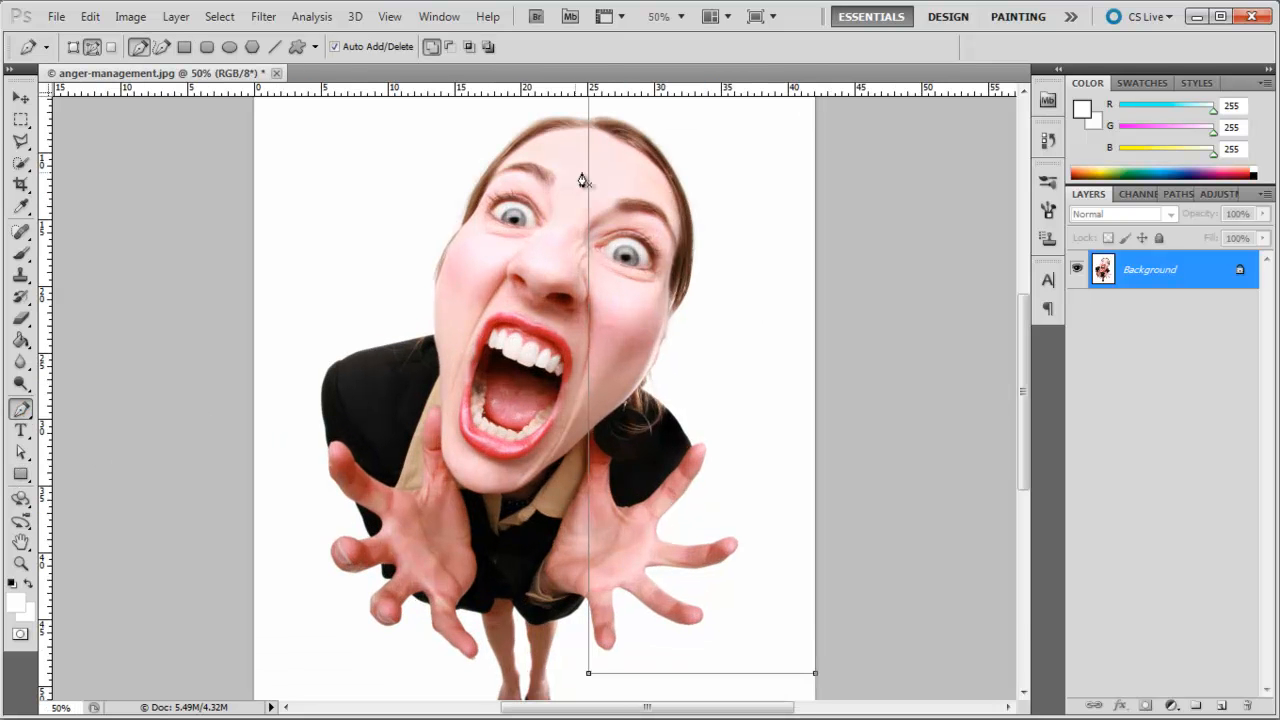
left_click_drag(581, 164, 581, 258)
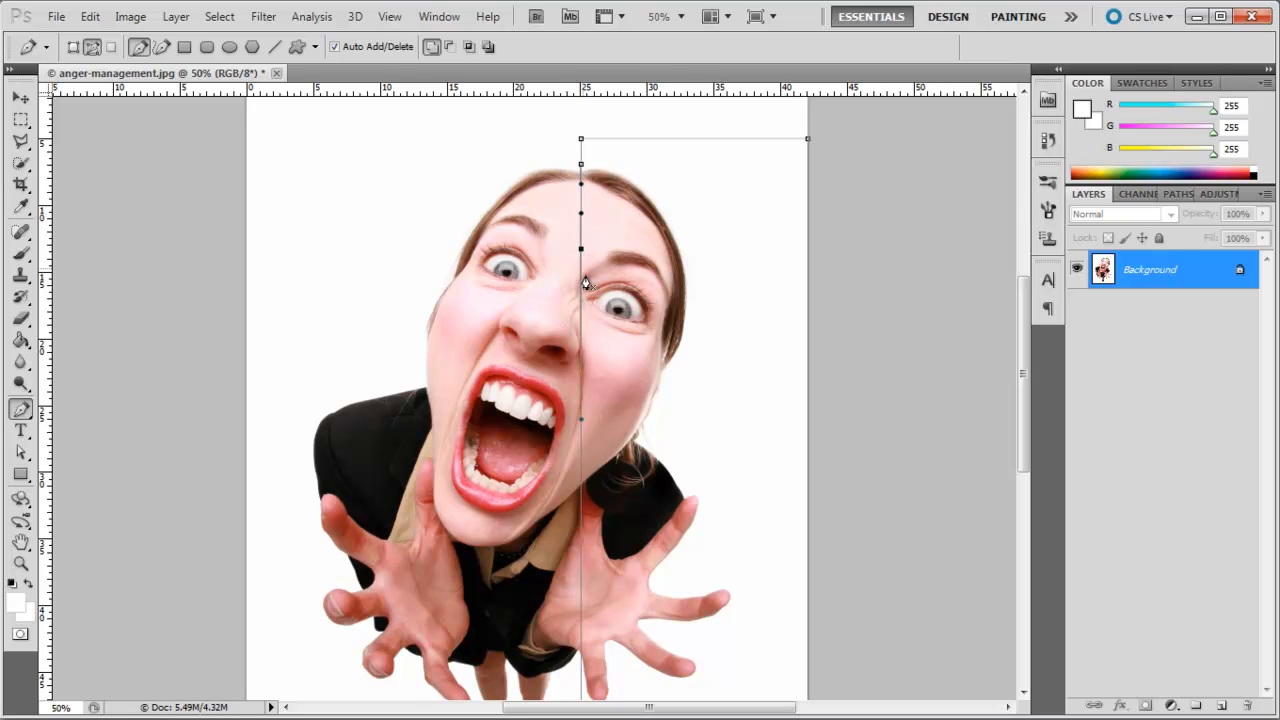
left_click_drag(581, 310, 581, 343)
left_click_drag(581, 457, 582, 488)
Step: Drag the new anchors so the left edge curves around the head and hair
left_click(21, 453)
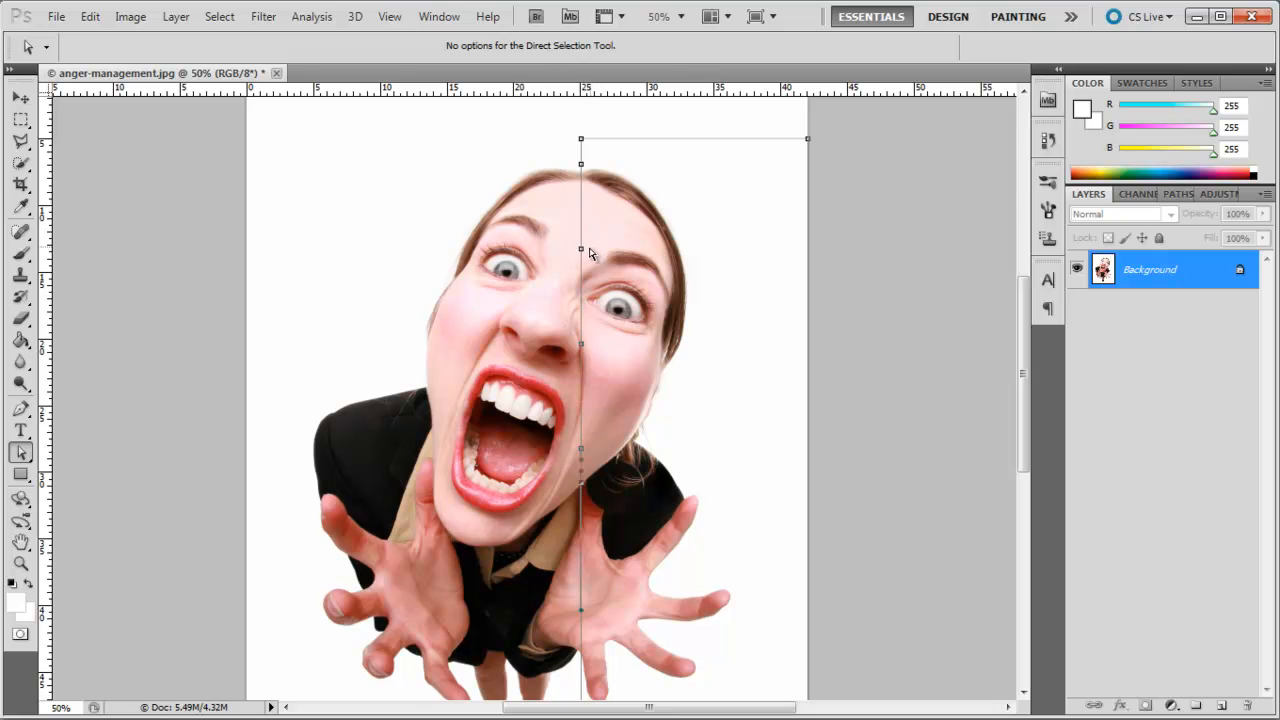
left_click_drag(580, 251, 686, 251)
left_click_drag(581, 163, 602, 170)
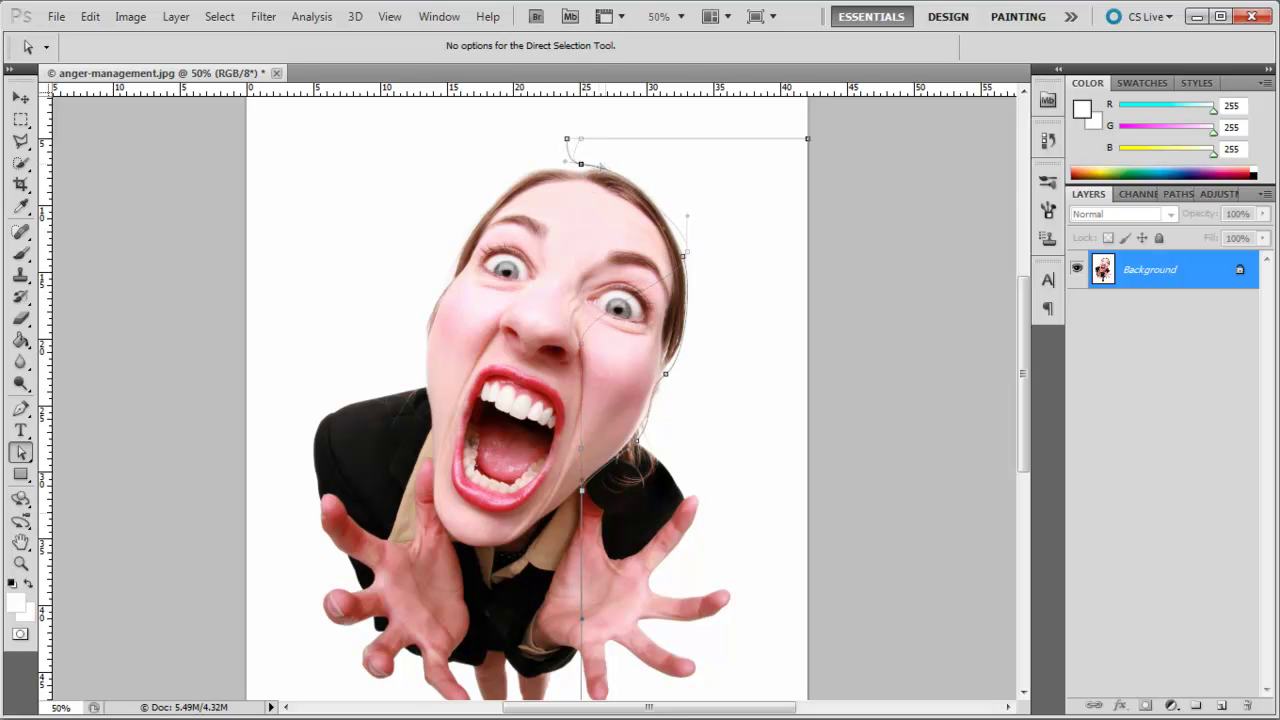
Step: Paste the anger-management paragraph as text inside the shaped path
left_click(21, 430)
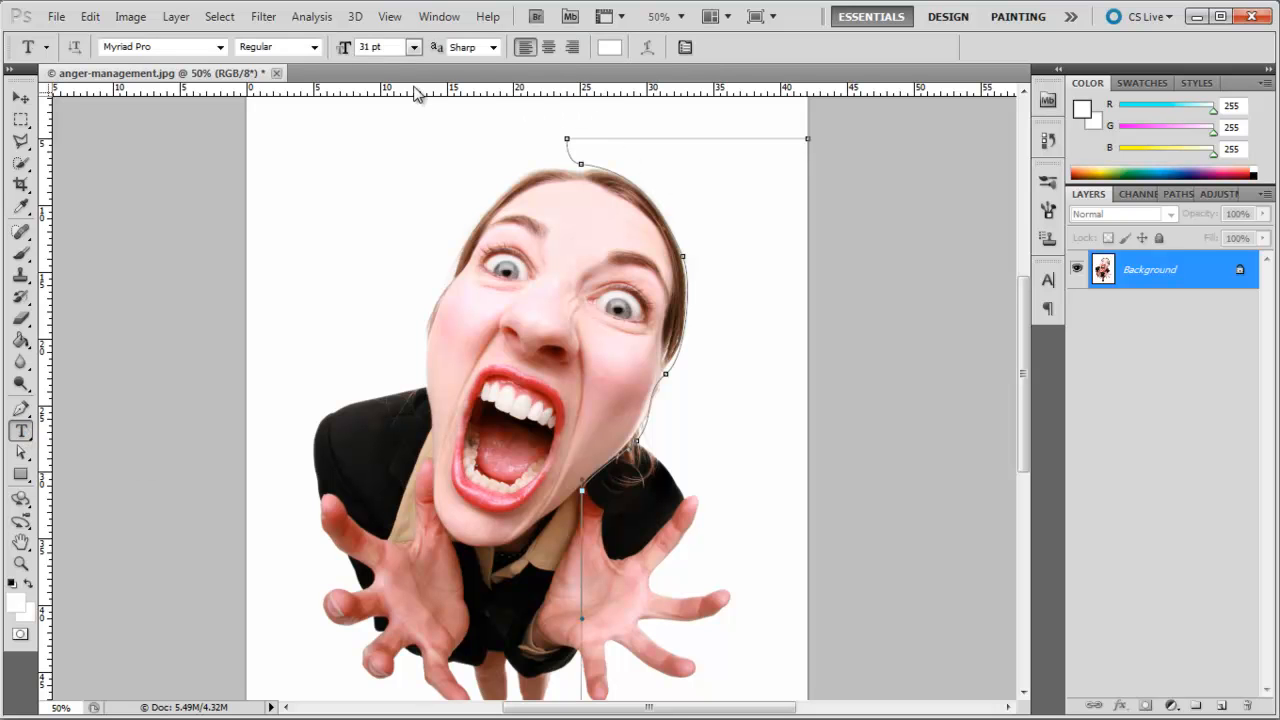
left_click(635, 145)
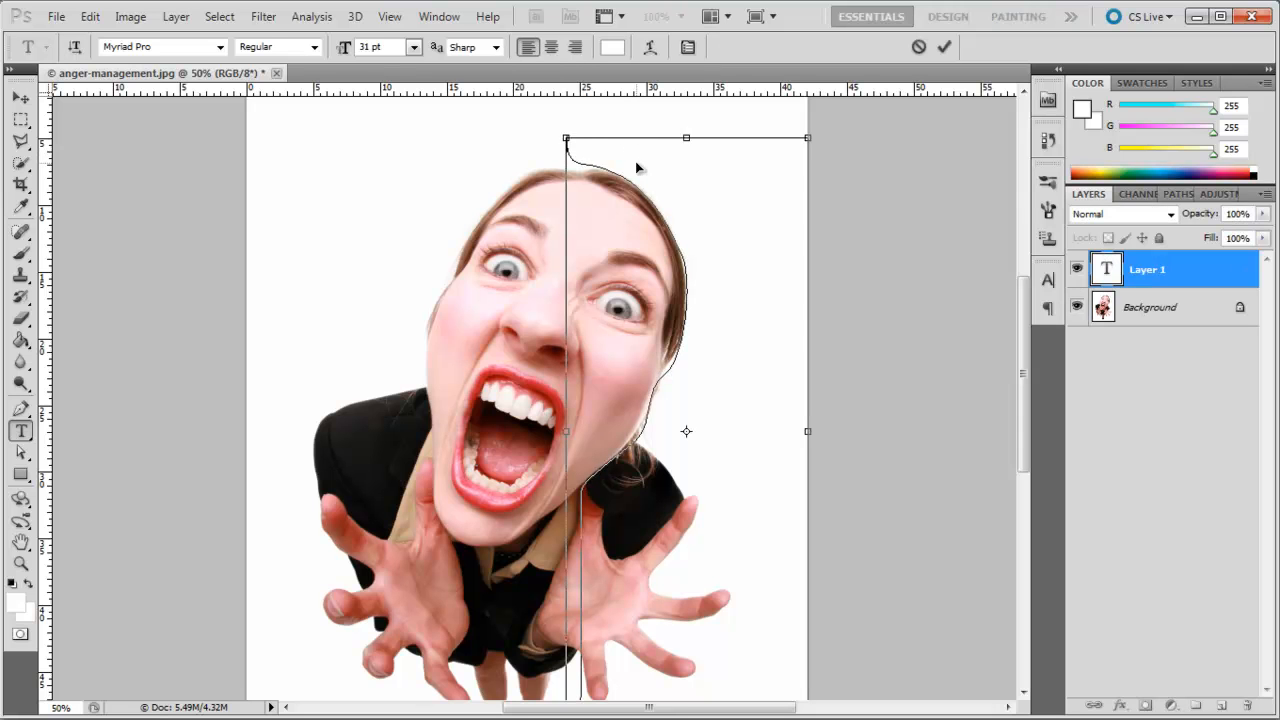
key("ctrl+v")
Step: Colour all the paragraph text black and commit it
key("ctrl+a")
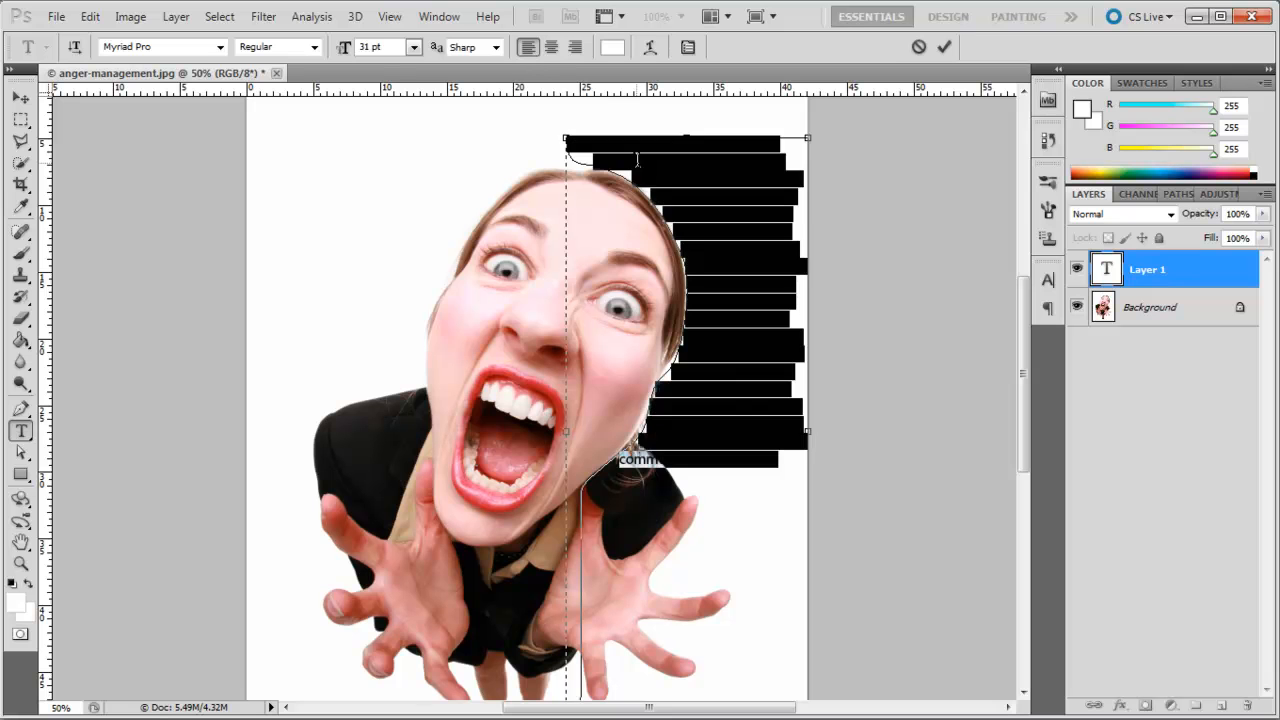
left_click(612, 47)
left_click_drag(826, 290, 604, 538)
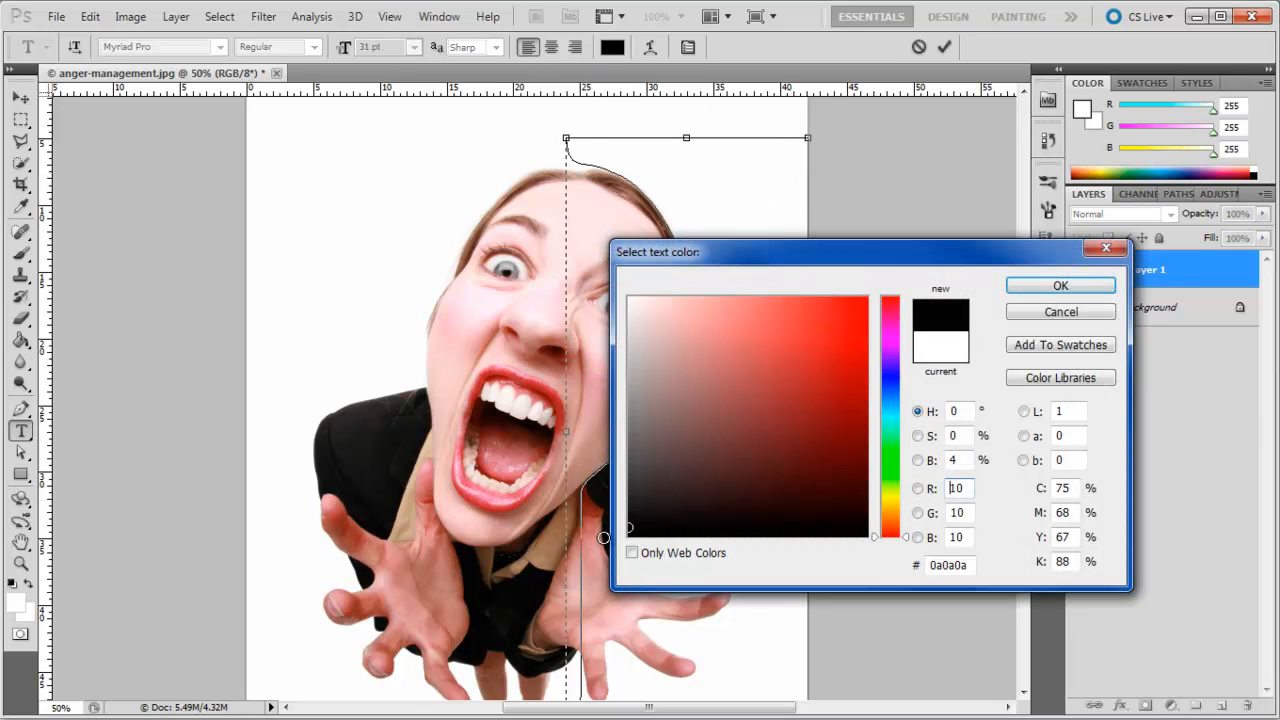
left_click(1035, 289)
left_click(815, 401)
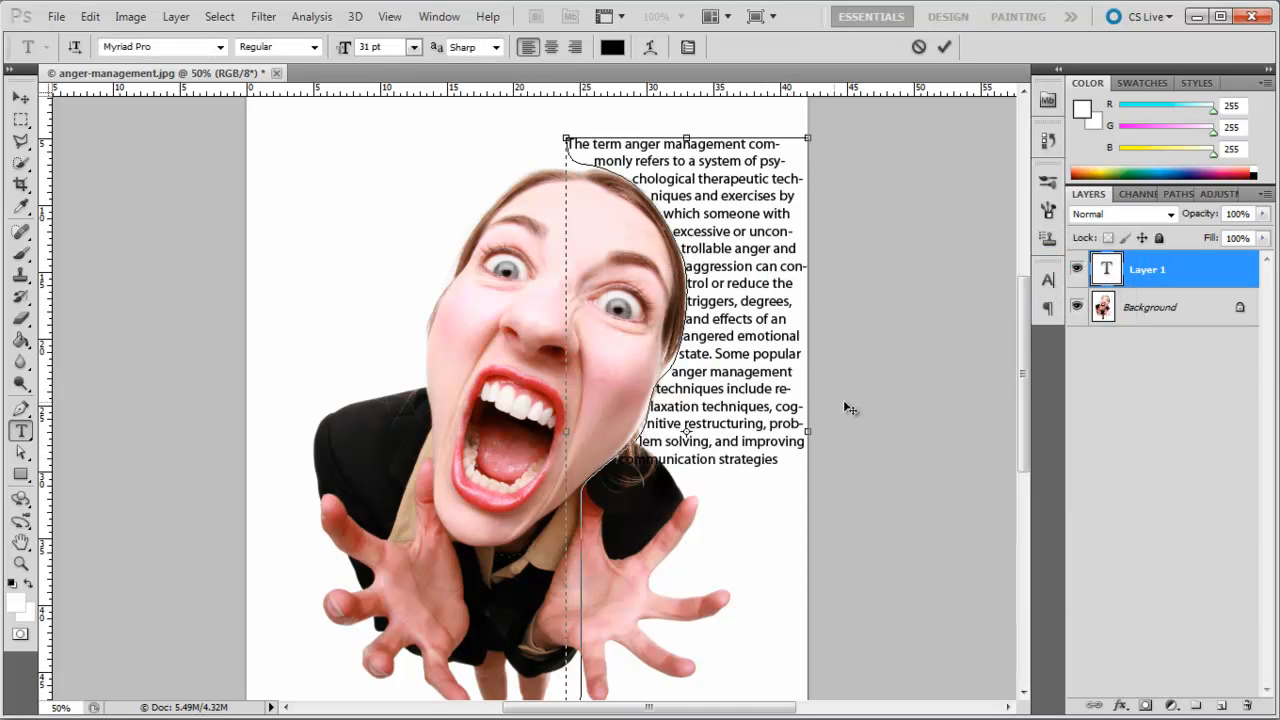
left_click(1152, 318)
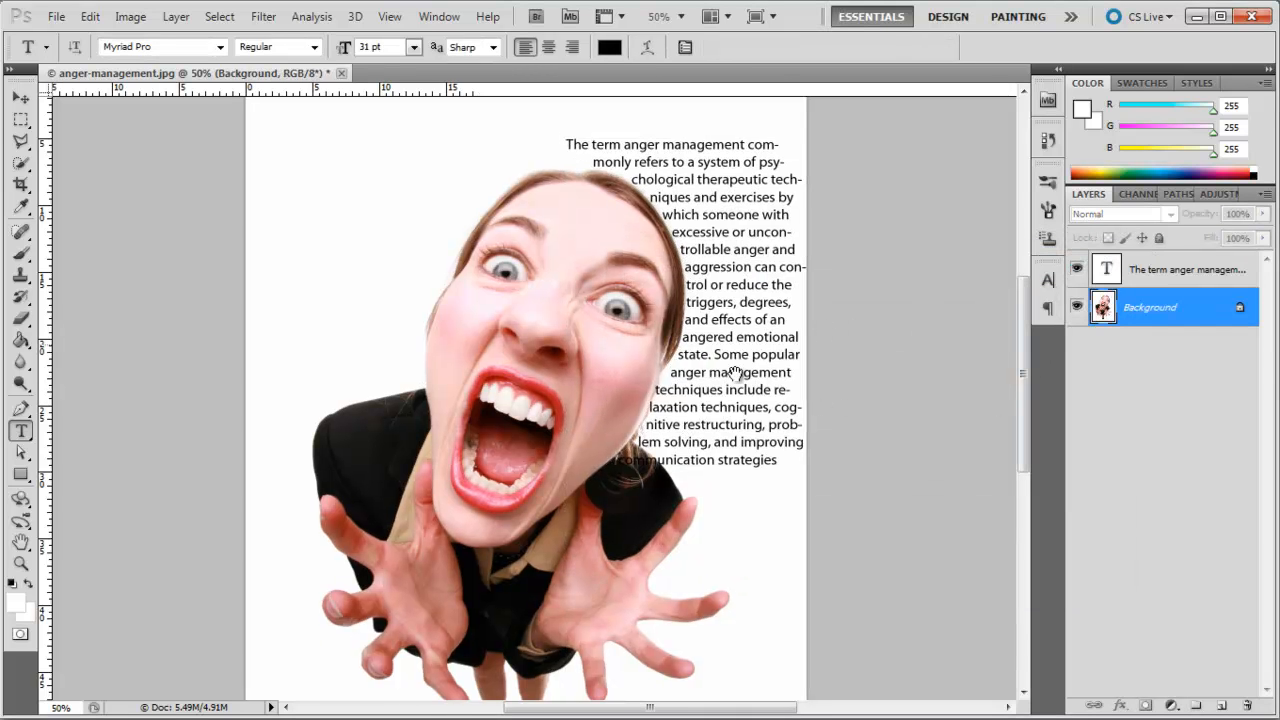
scroll(735, 372, "up", 1)
Step: Crop the picture to its upper, landscape area with face and text
left_click(20, 184)
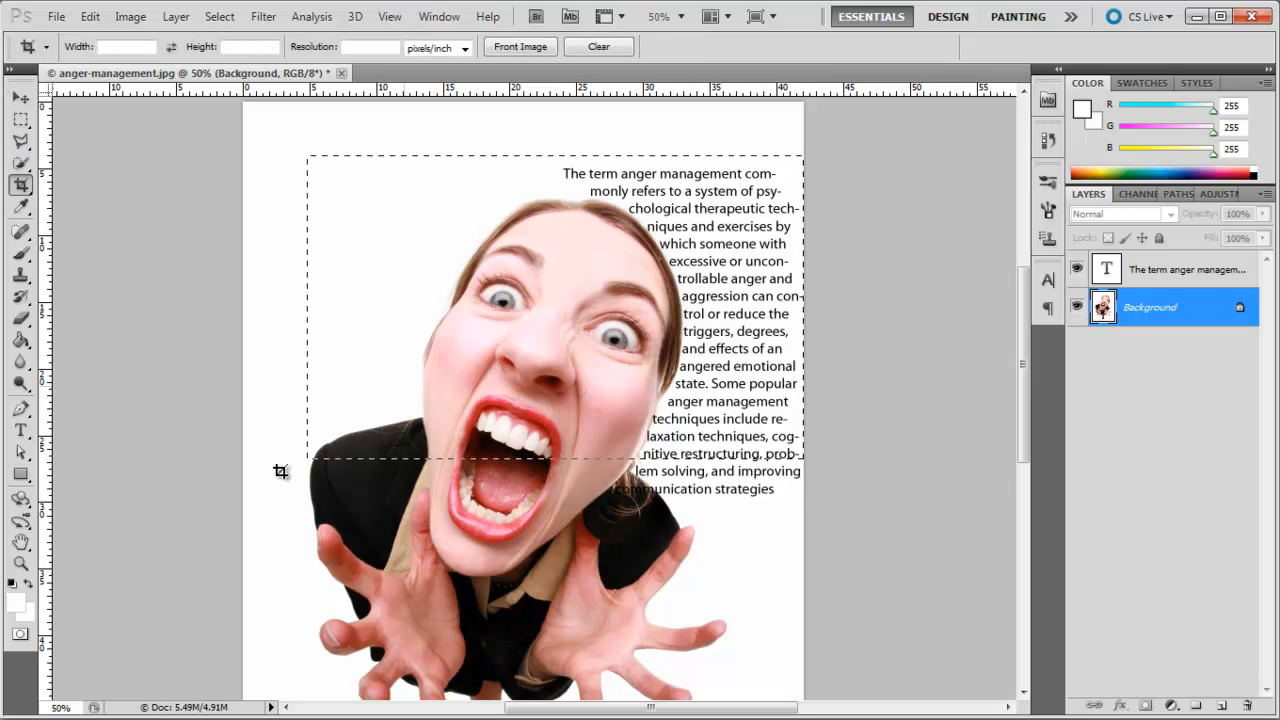
left_click_drag(803, 155, 185, 578)
key("Return")
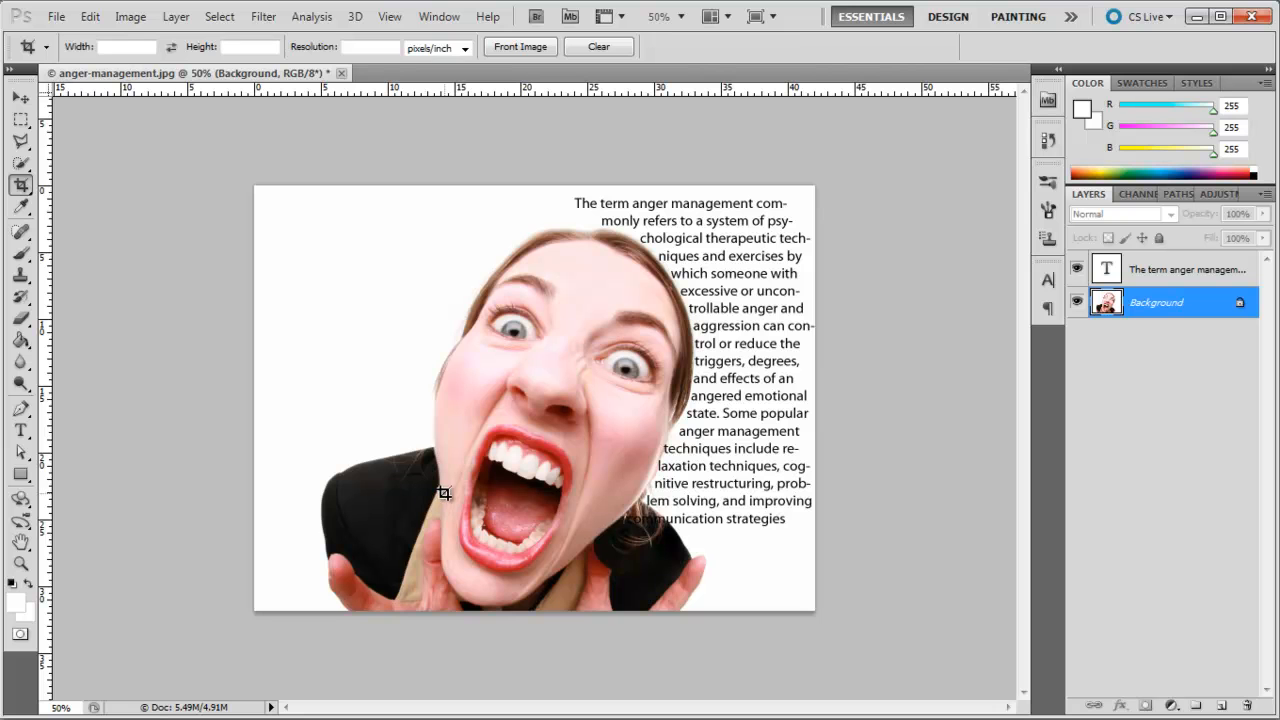
Step: Turn the Work Path into a selection from the Paths panel
key("ctrl+plus")
key("v")
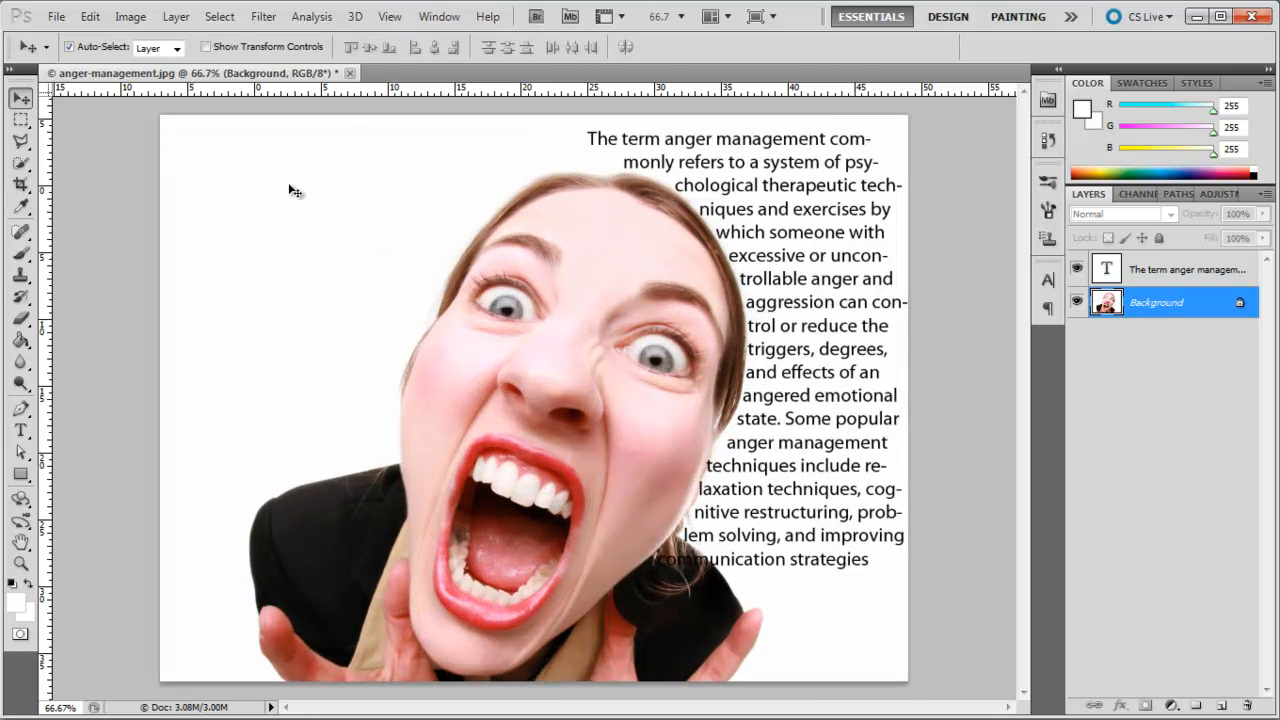
left_click(1154, 274)
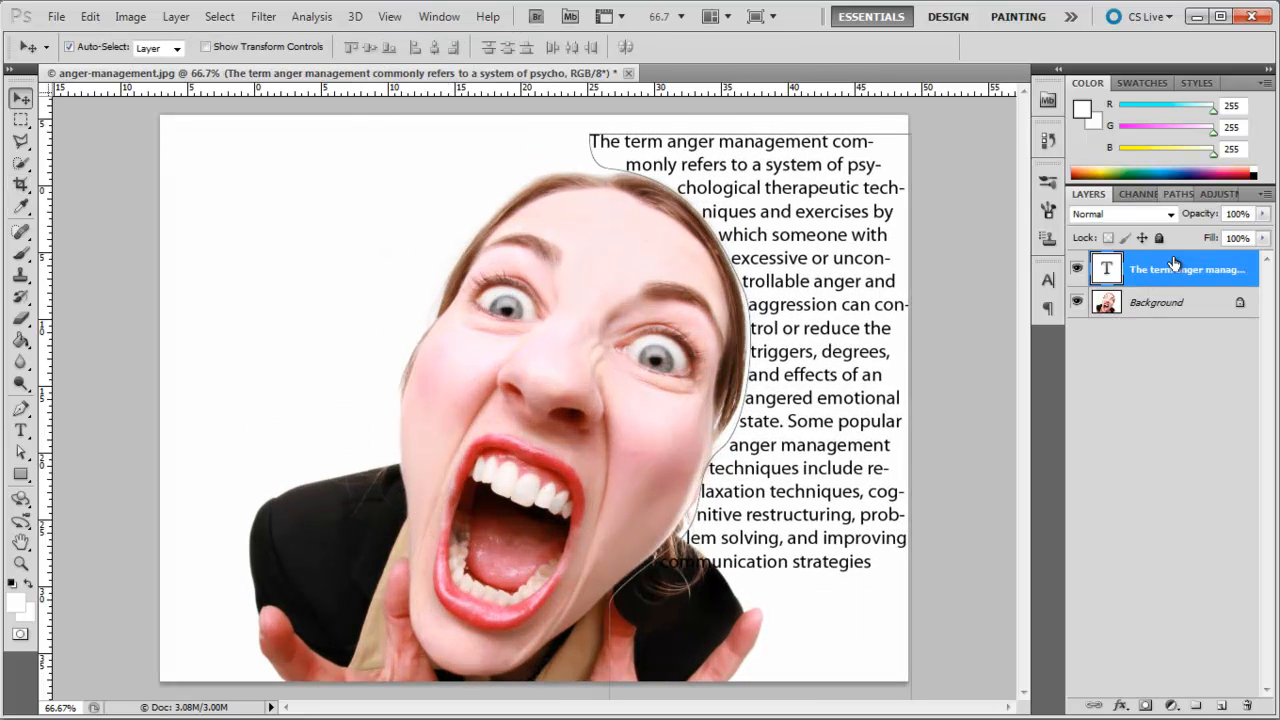
left_click(1175, 195)
right_click(1110, 228)
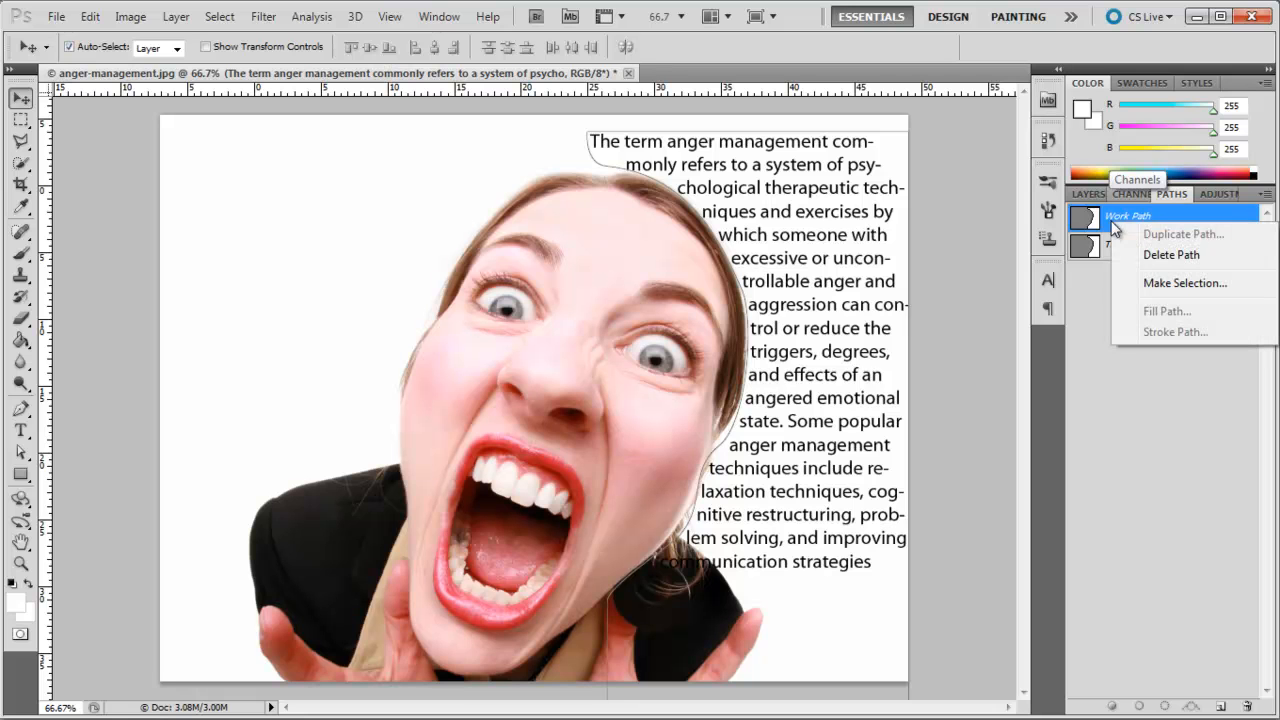
left_click(1151, 283)
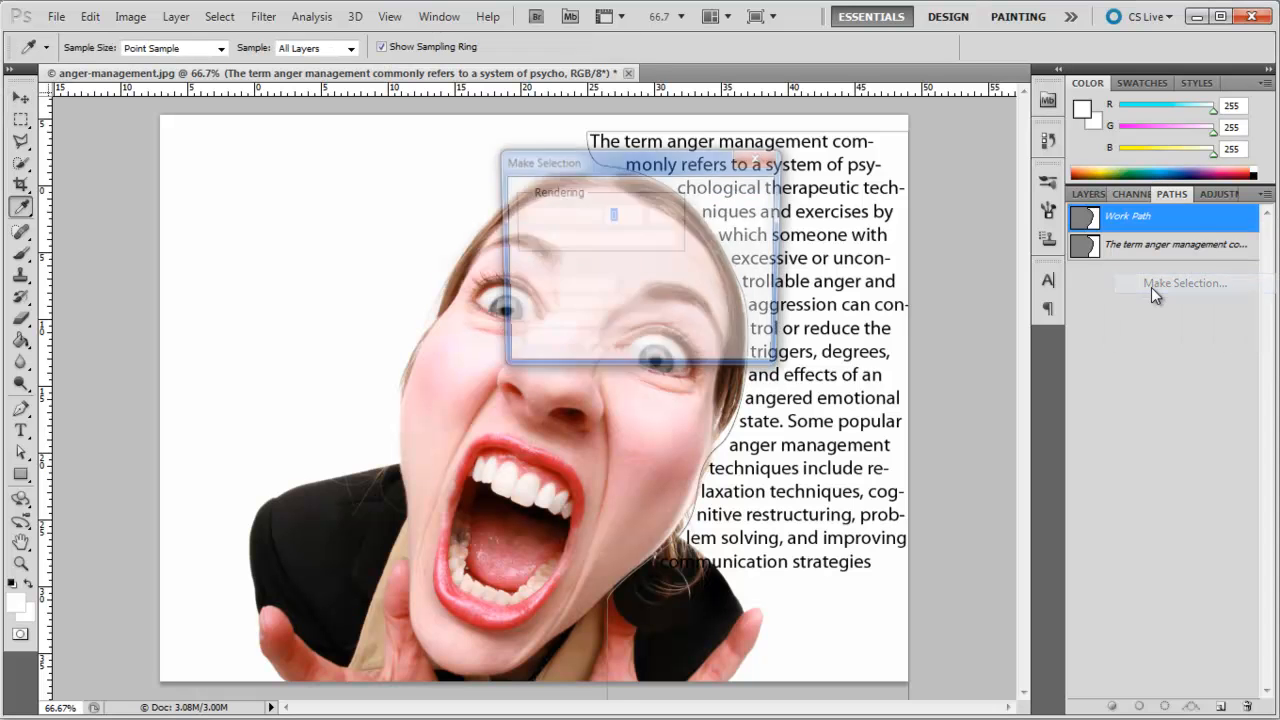
left_click(737, 199)
key("v")
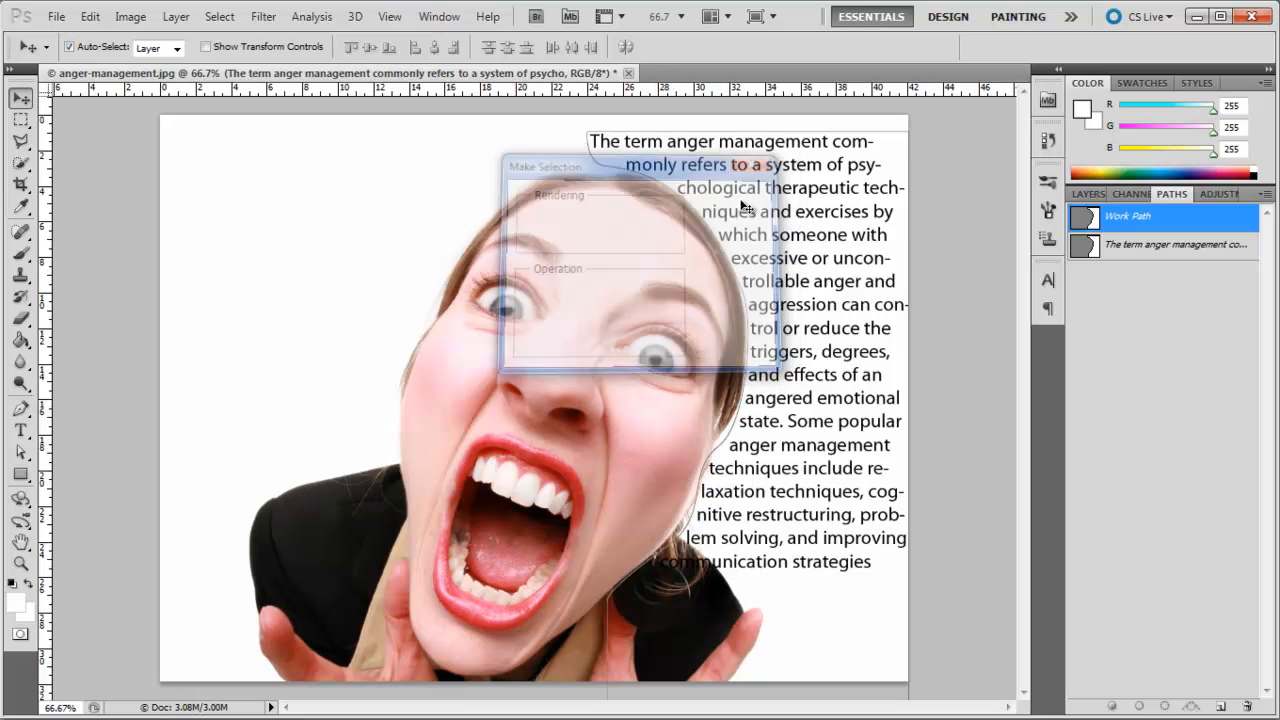
Step: Fill the selection with black #000000 on a new layer
left_click(1088, 192)
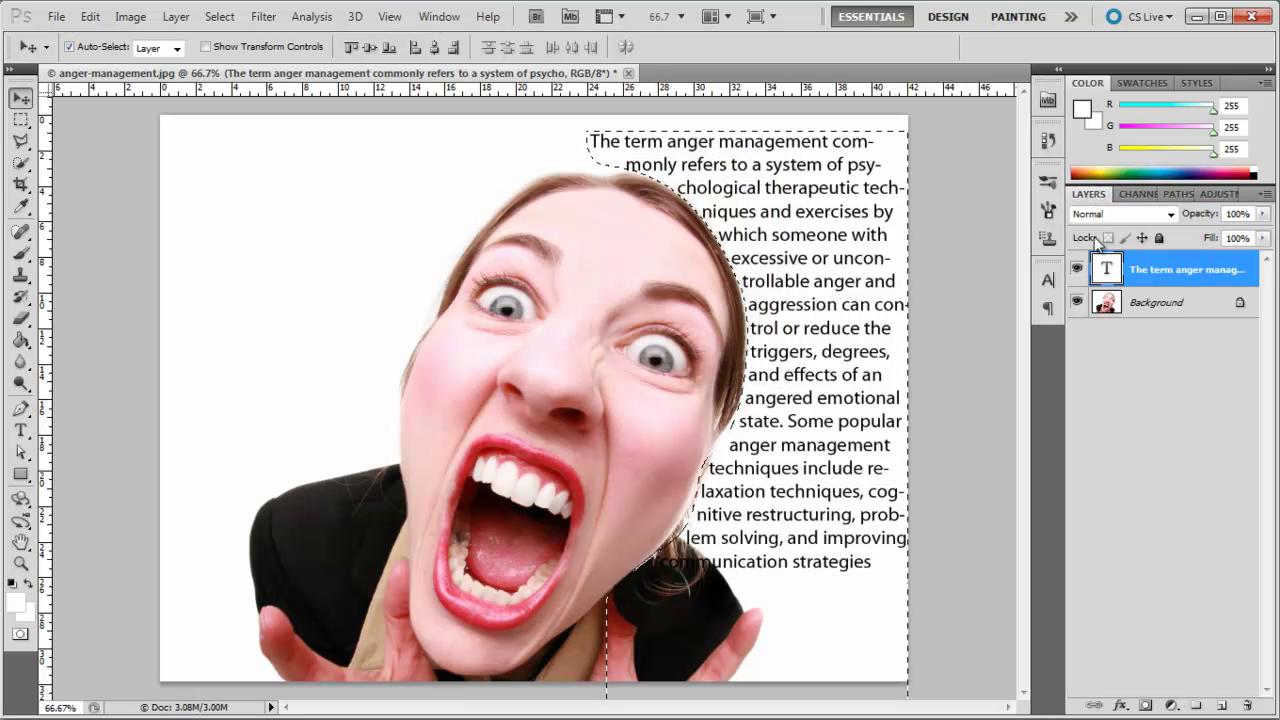
left_click(1222, 705)
left_click(15, 601)
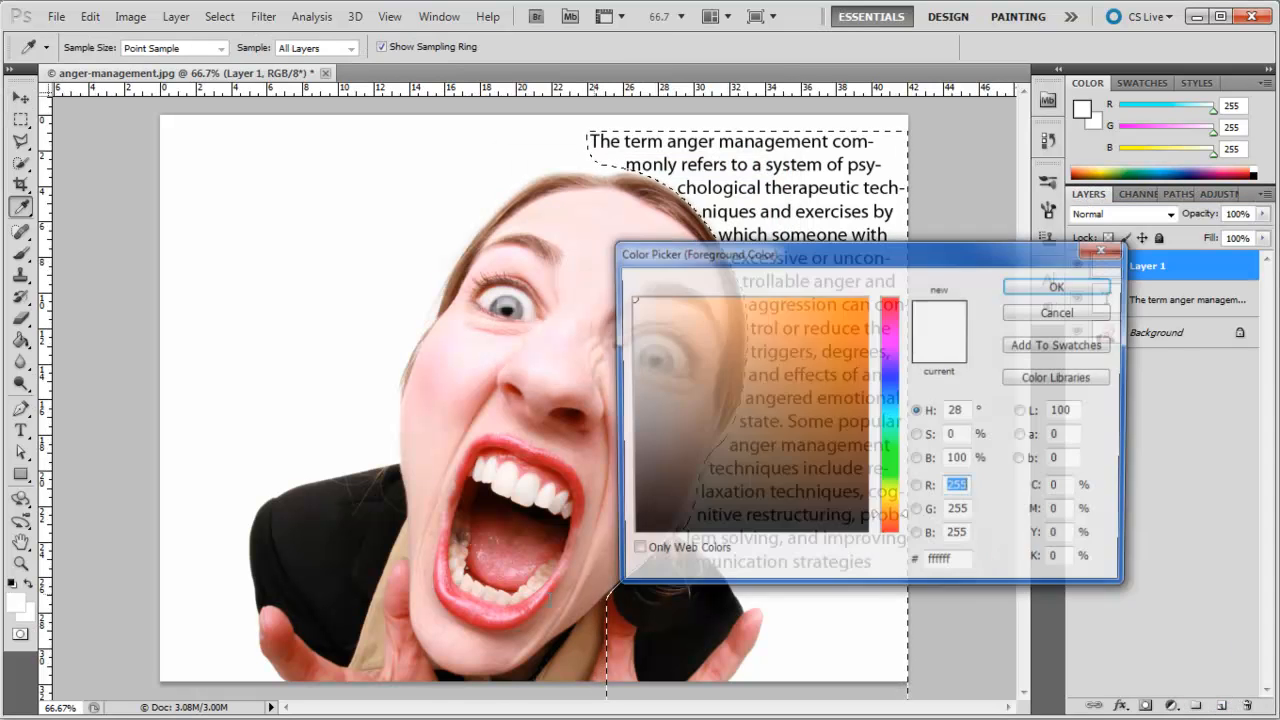
type("000000")
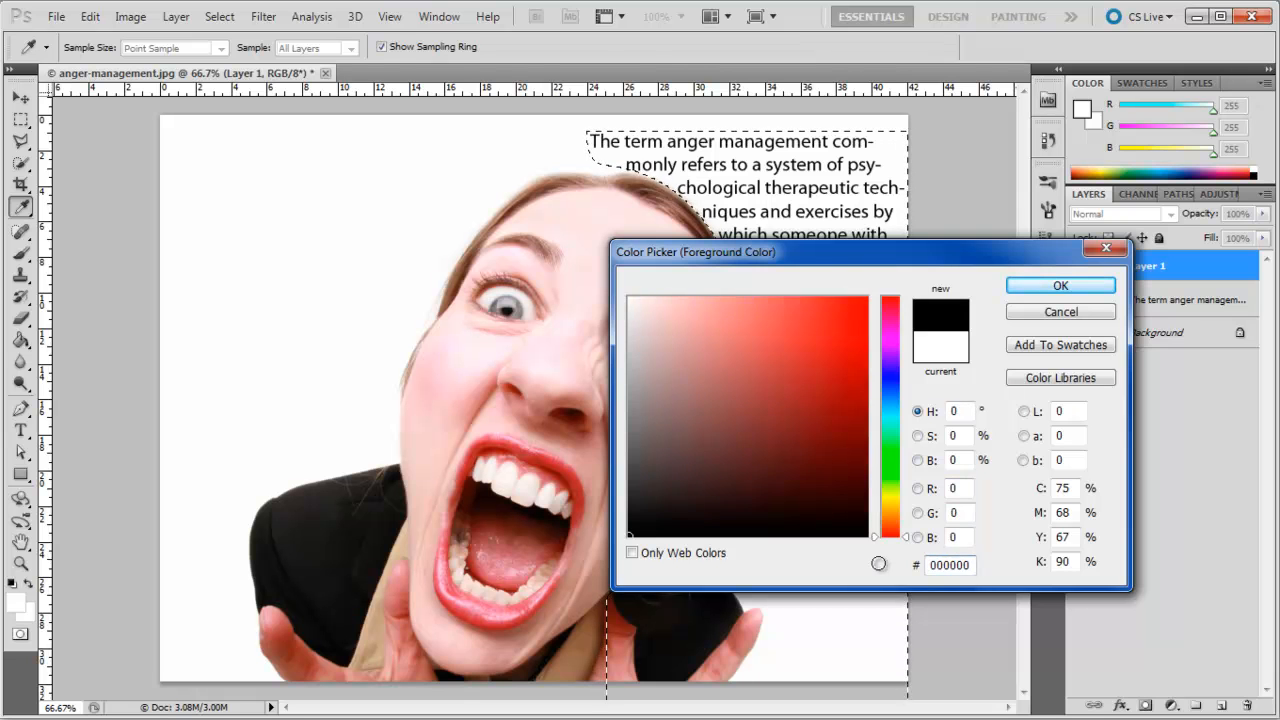
key("Return")
key("g")
left_click(834, 626)
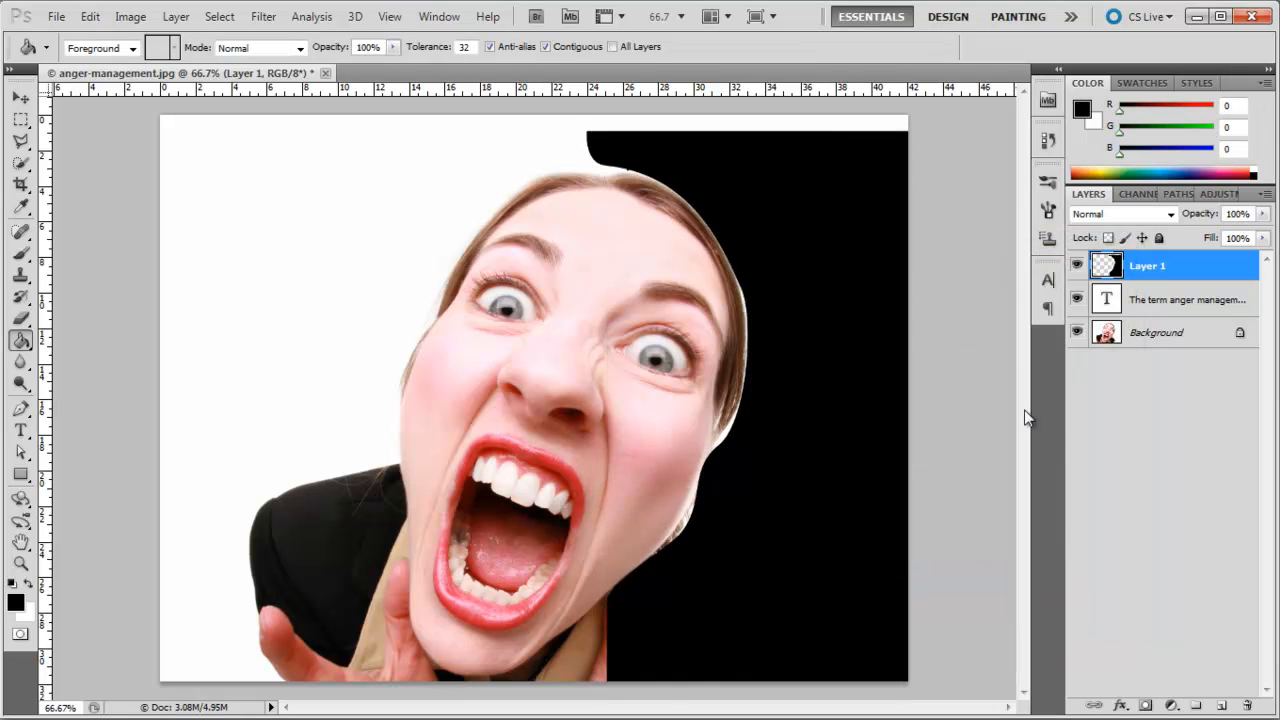
Step: Hide the black shape under the text layer and desaturate the Background photo
left_click(1076, 265)
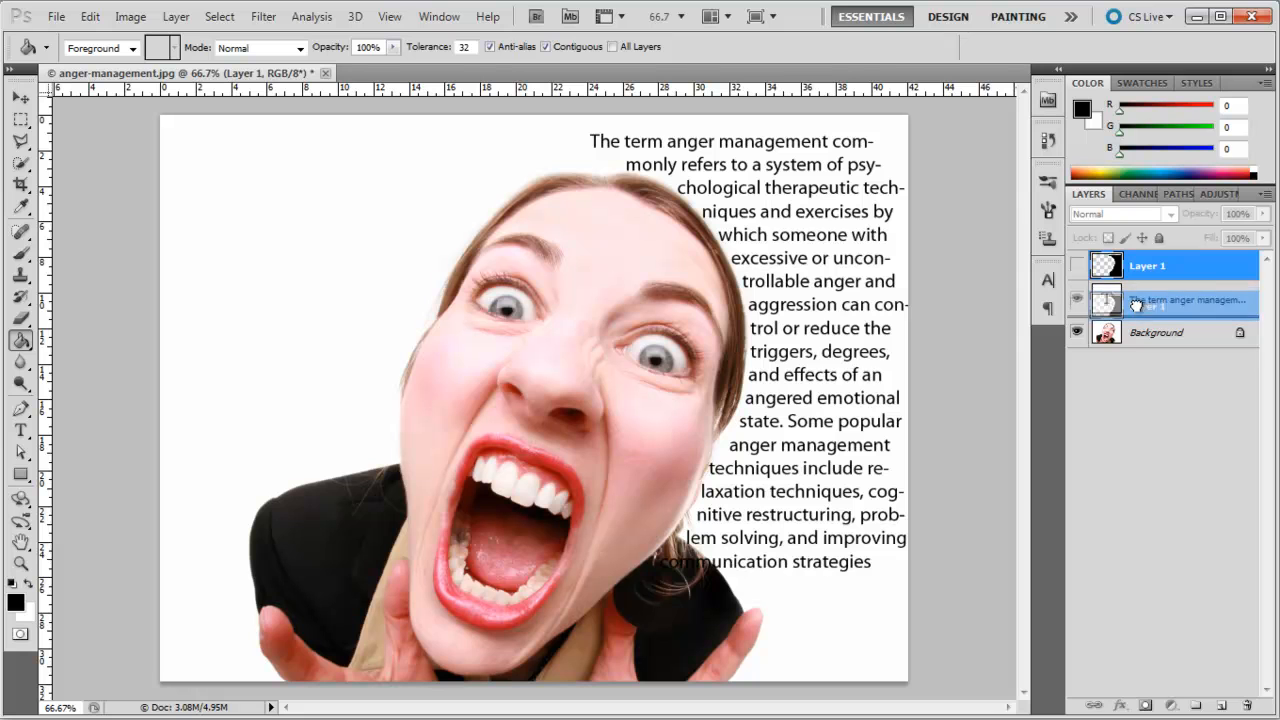
left_click_drag(1140, 266, 1128, 316)
left_click(1137, 340)
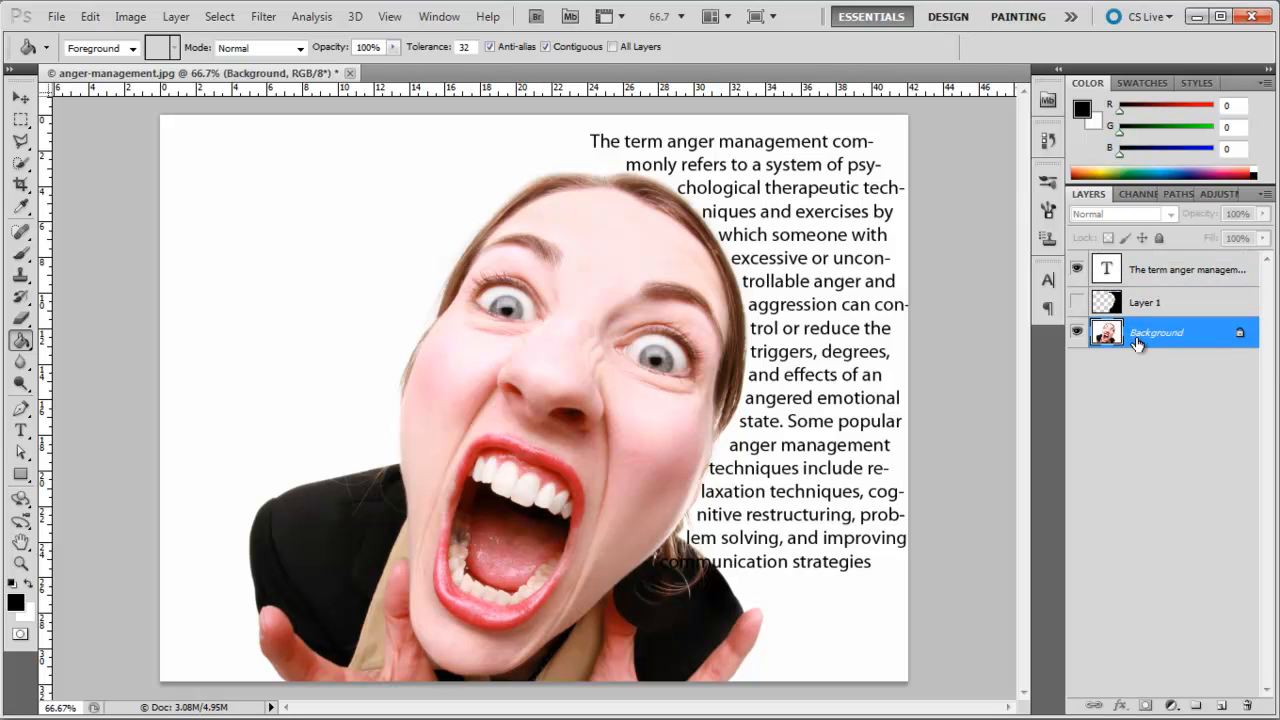
key("ctrl+shift+u")
Step: Duplicate the photo layer and set the copy to Multiply
key("ctrl+j")
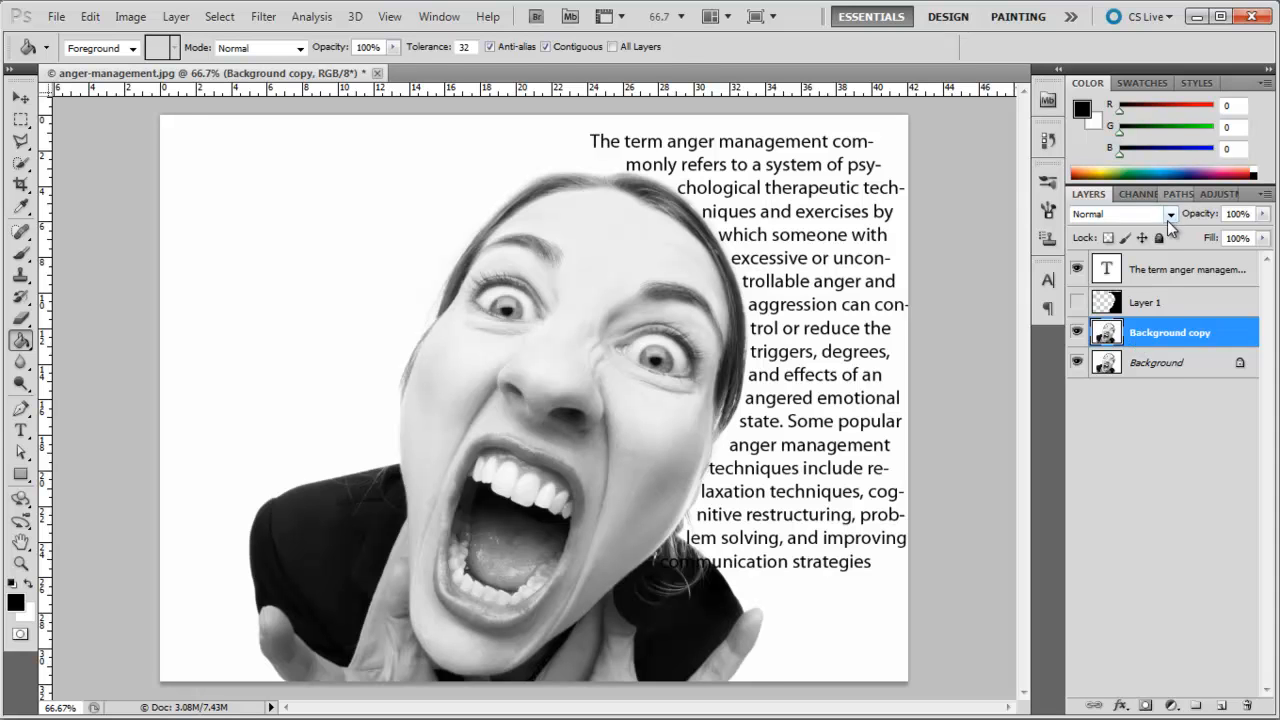
left_click(1168, 216)
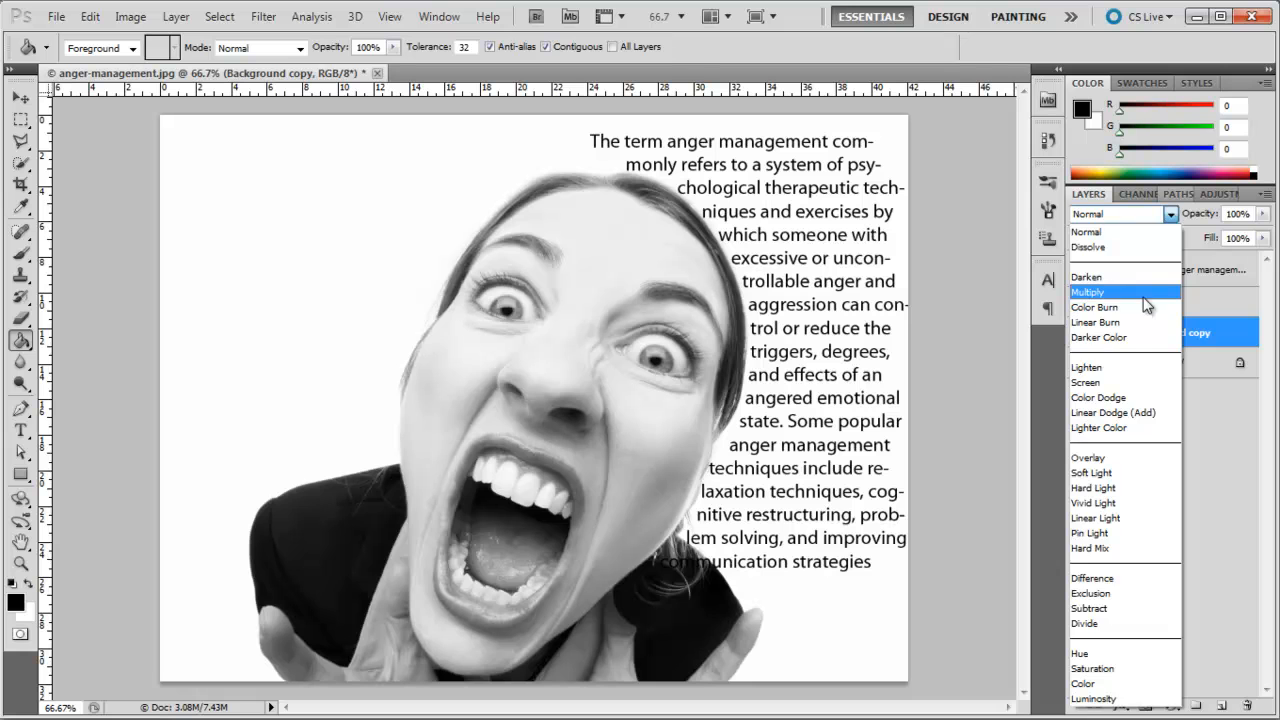
left_click(1146, 294)
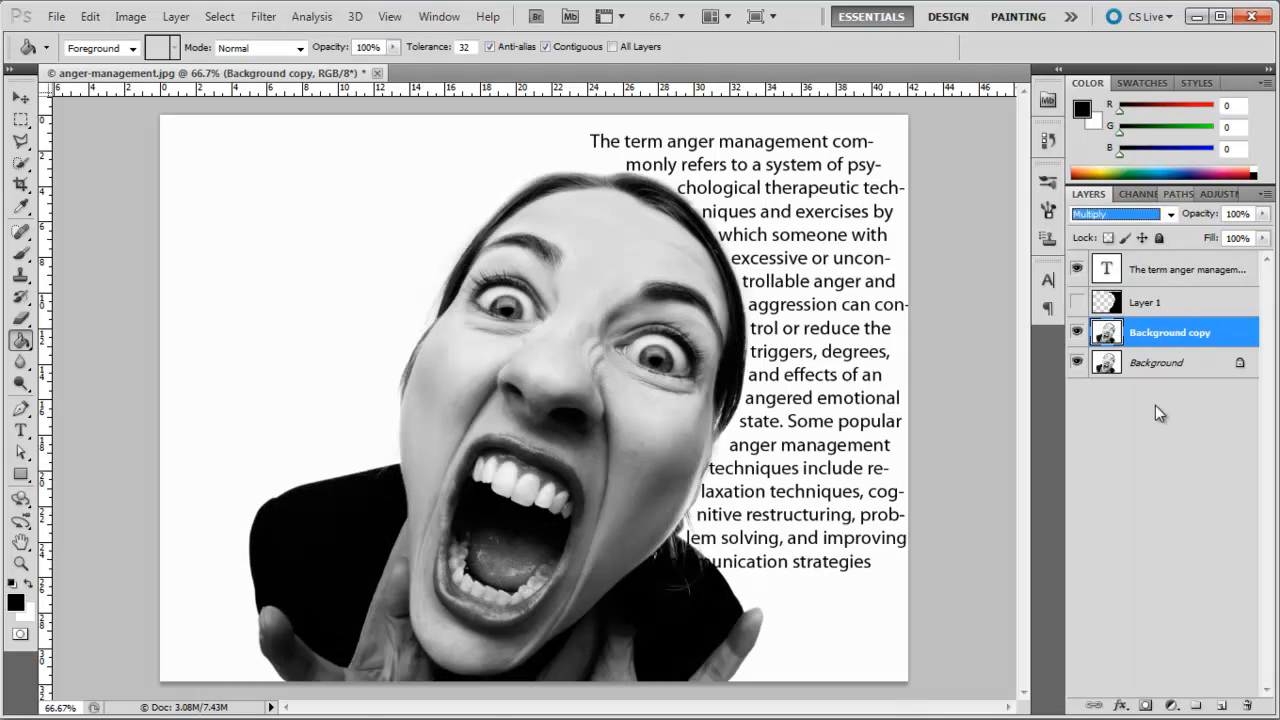
Step: Set the foreground colour to grey #999999
left_click(20, 252)
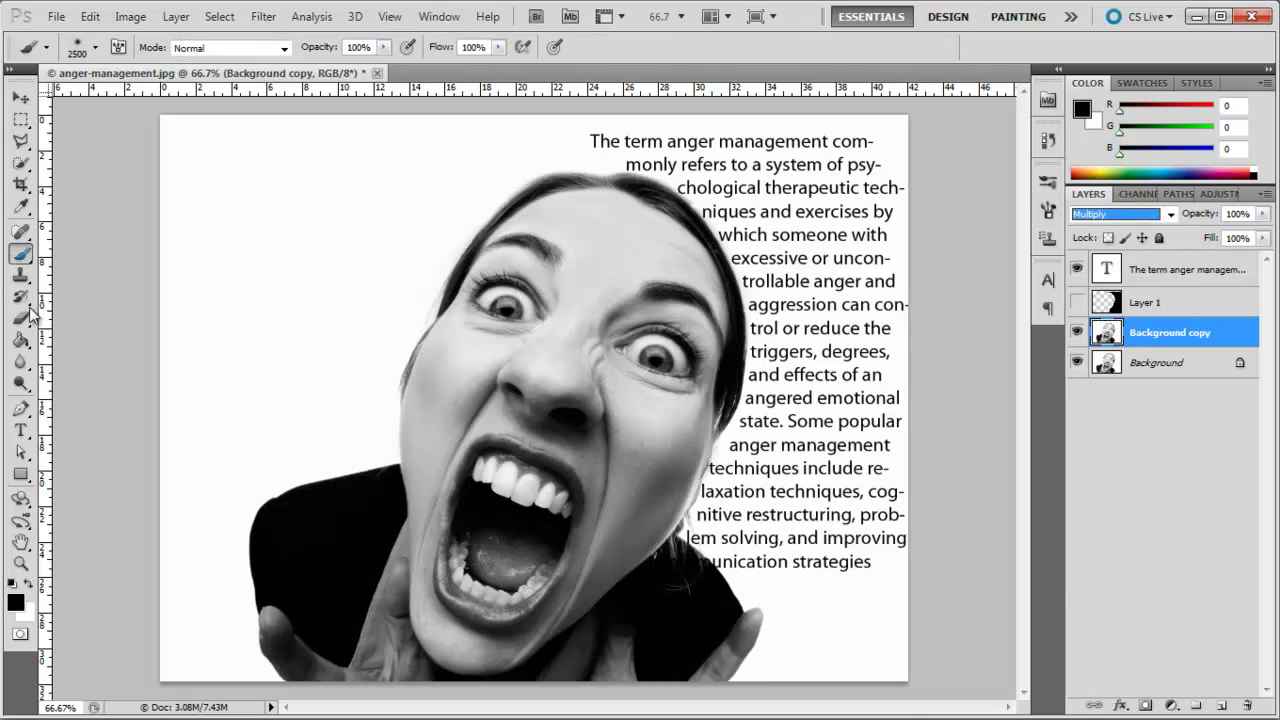
left_click(16, 601)
left_click(962, 565)
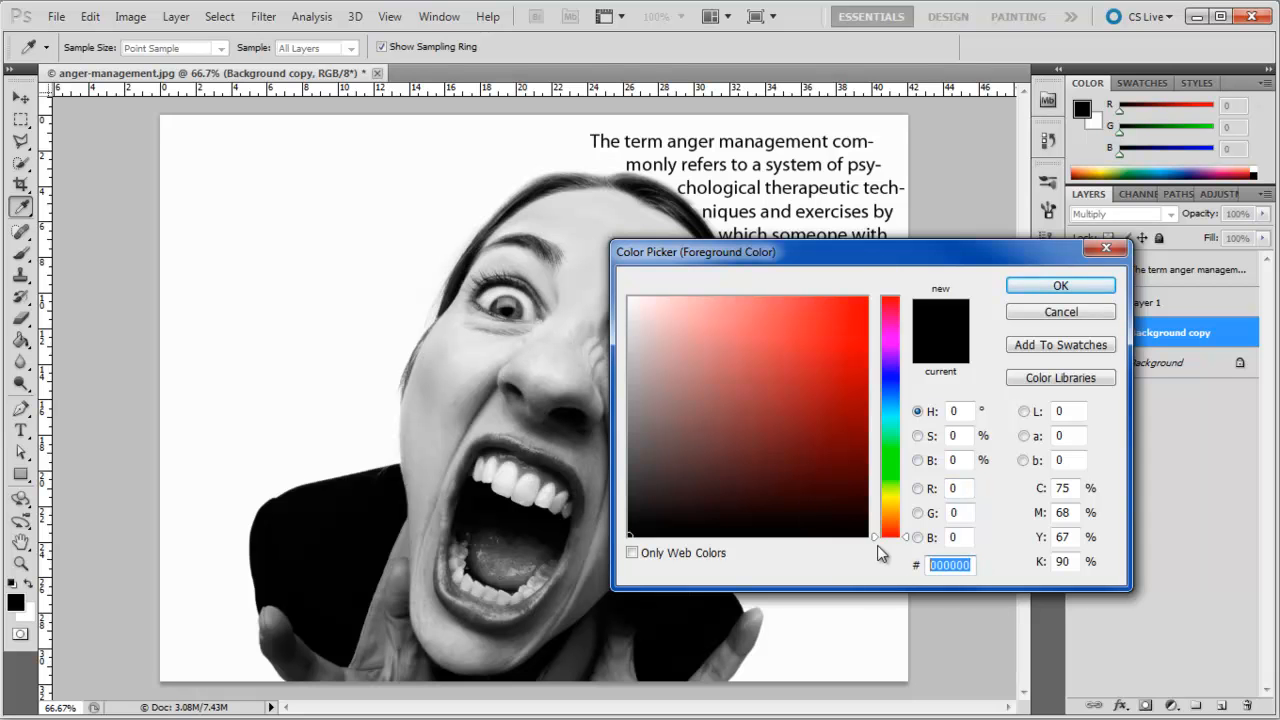
type("999999")
key("Return")
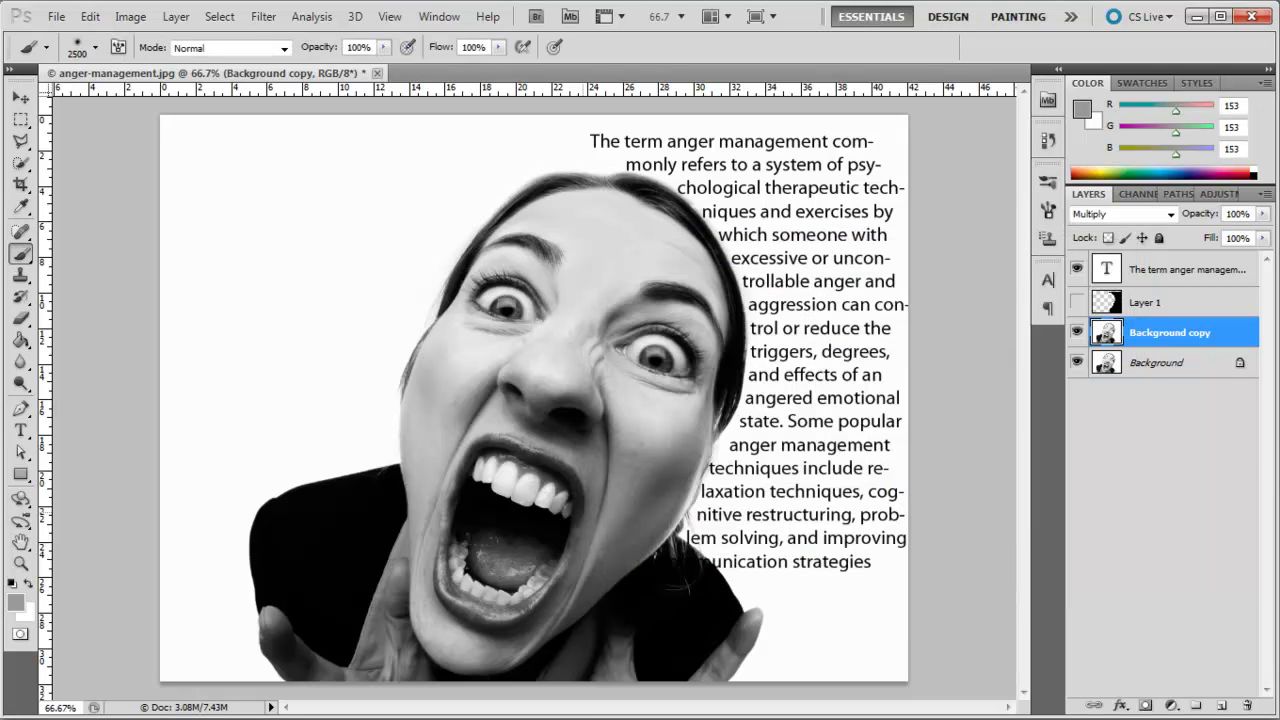
Step: Fill a new layer with the grey and blend it in Hard Mix
key("ctrl+shift+alt+n")
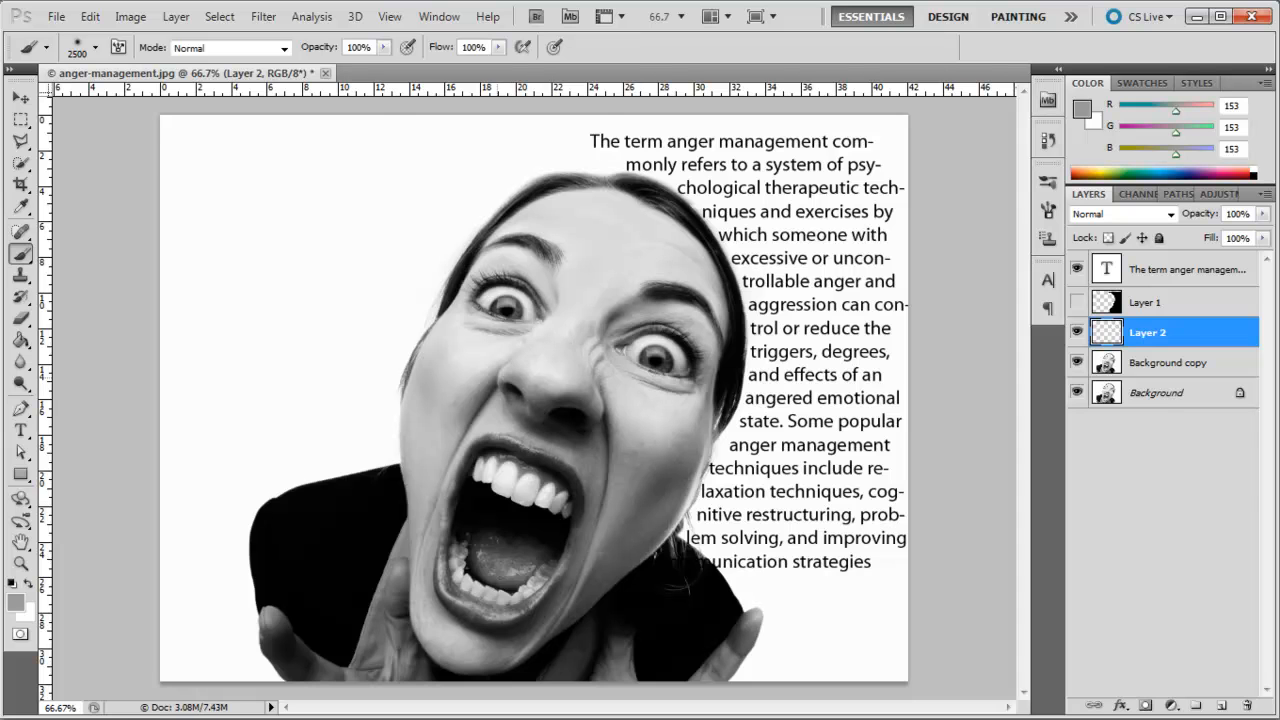
key("alt+BackSpace")
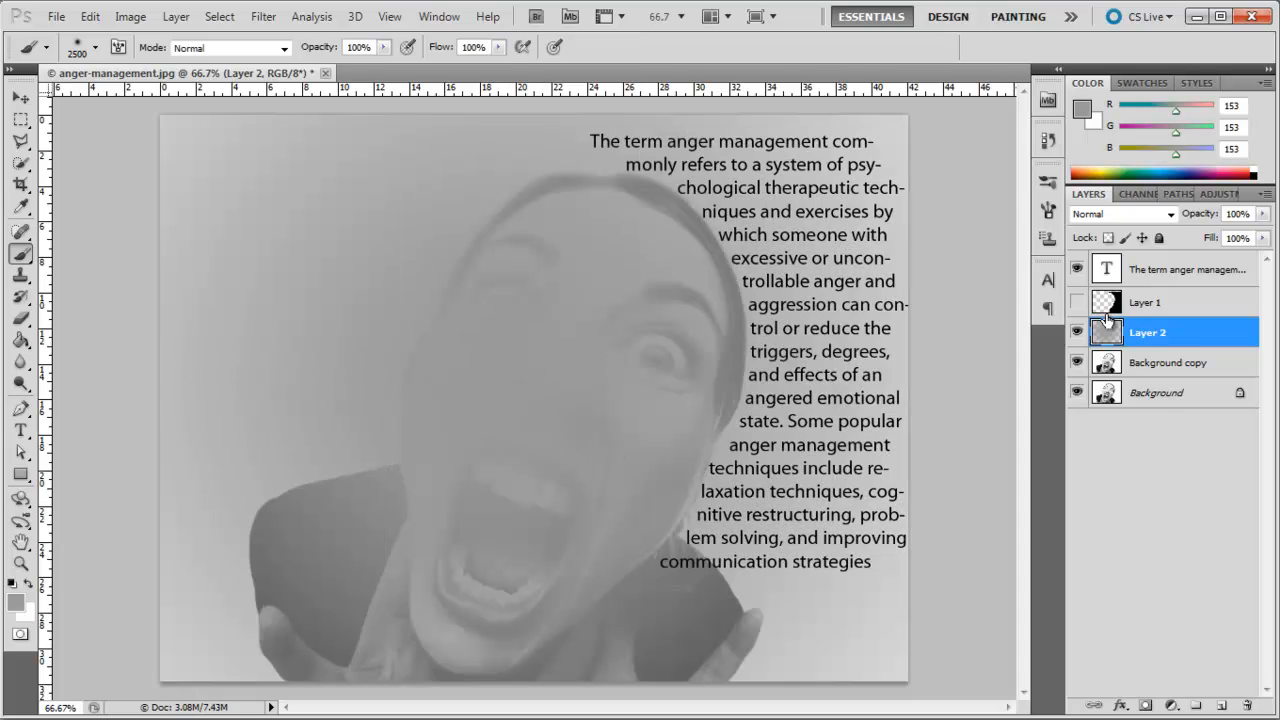
left_click(1166, 216)
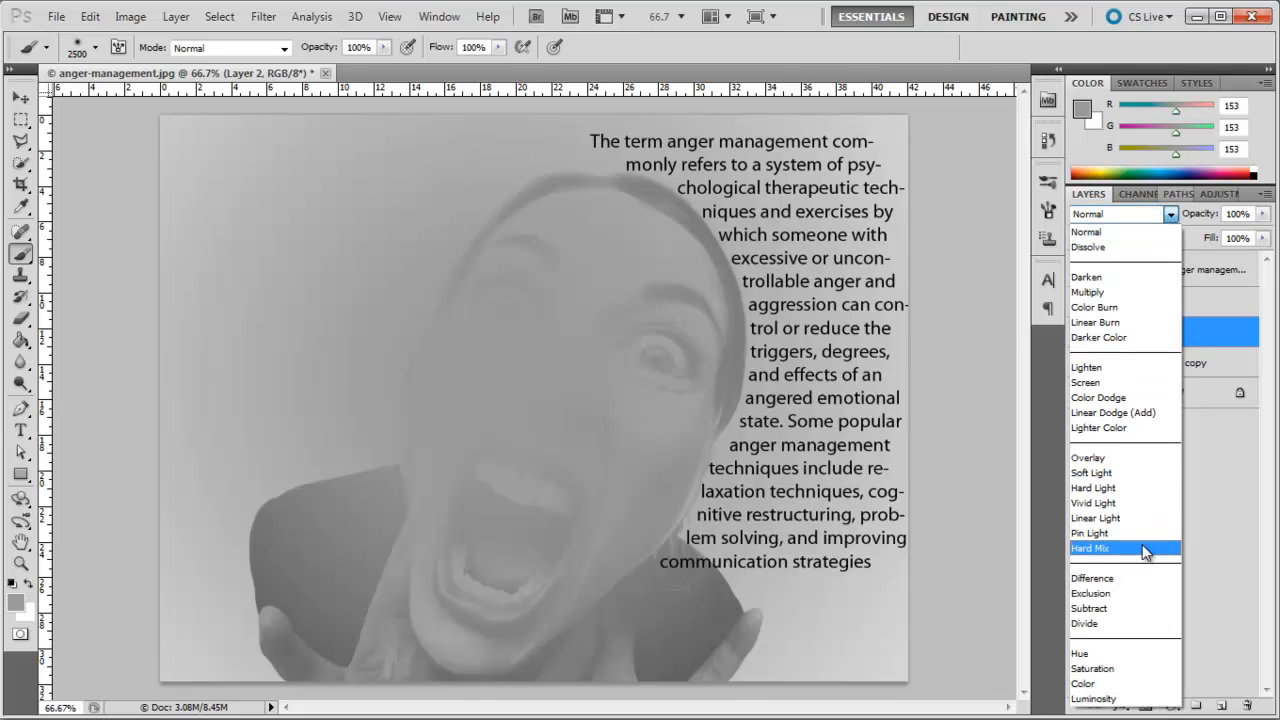
left_click(1145, 549)
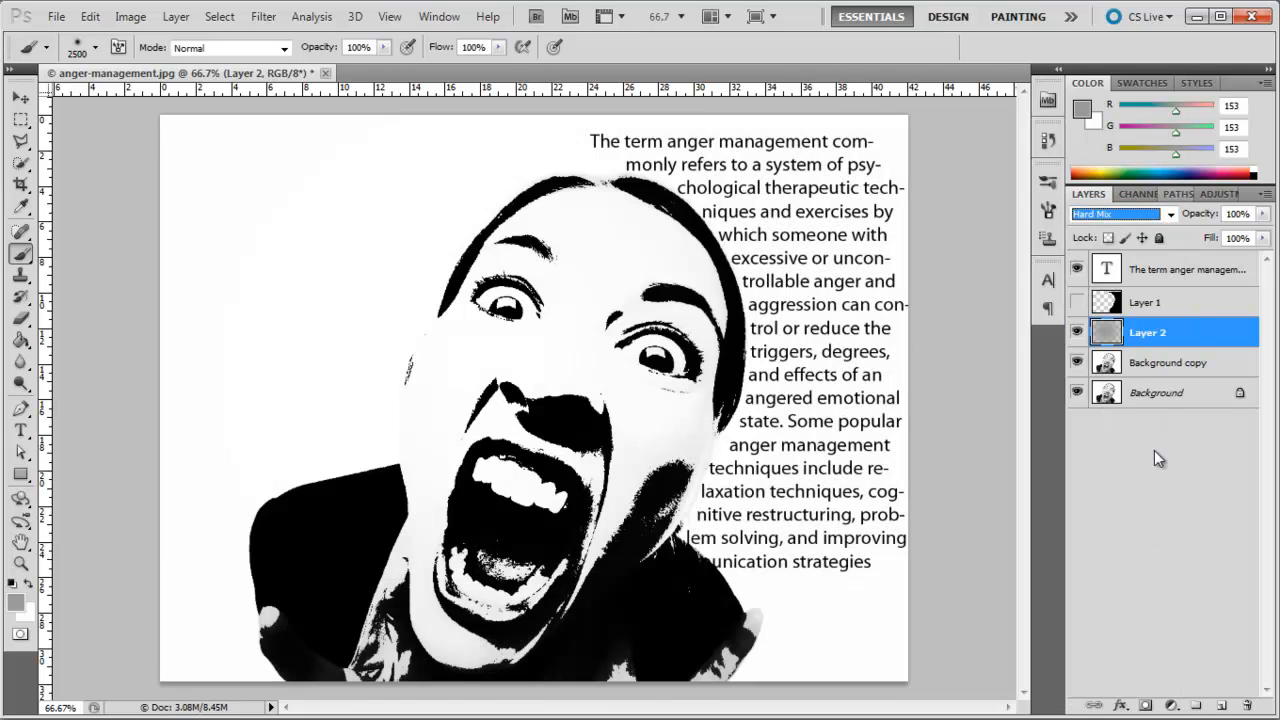
left_click(1150, 366)
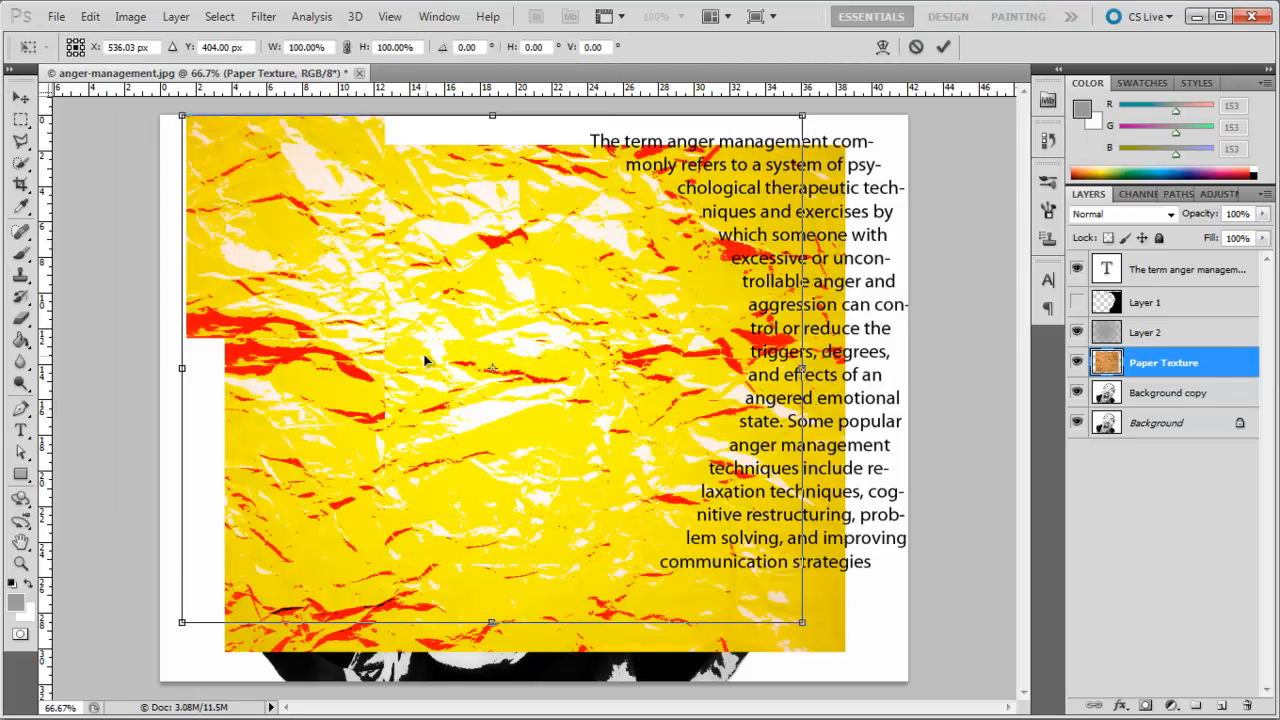
Step: Enlarge the paper texture to cover the canvas, desaturate it and place it under the face photo
left_click_drag(424, 360, 403, 352)
left_click_drag(779, 636, 945, 688)
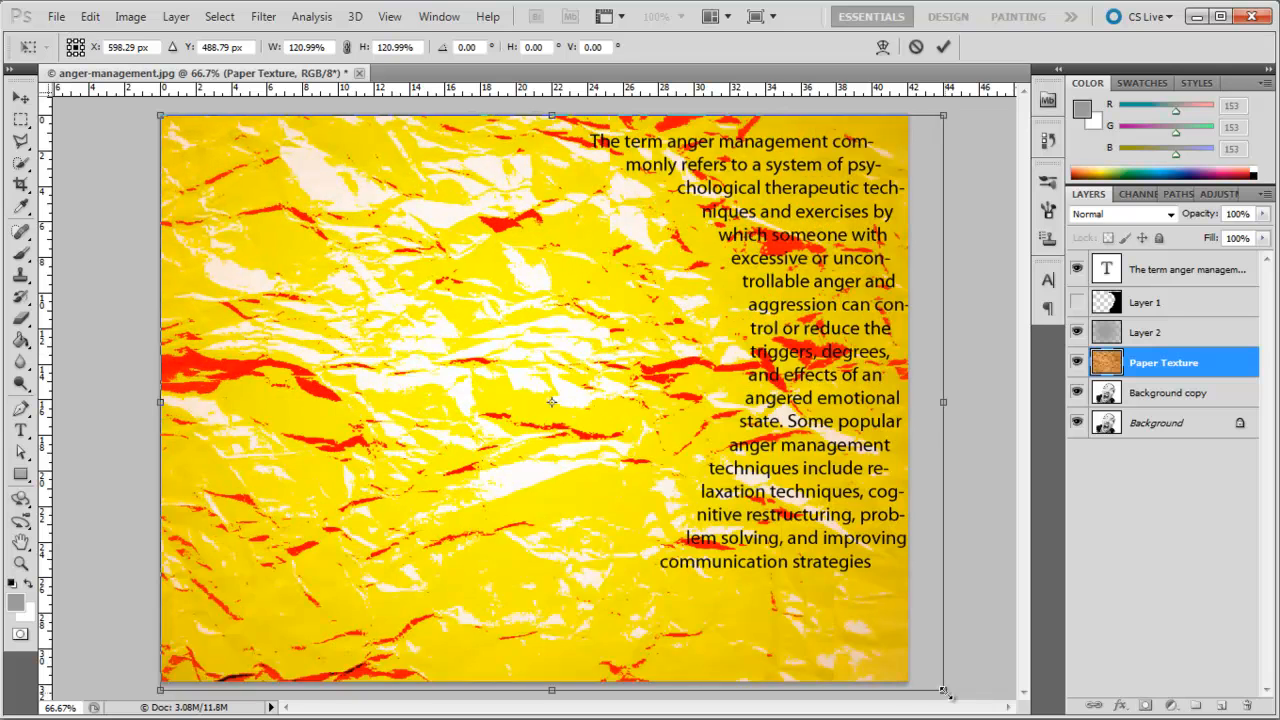
key("Return")
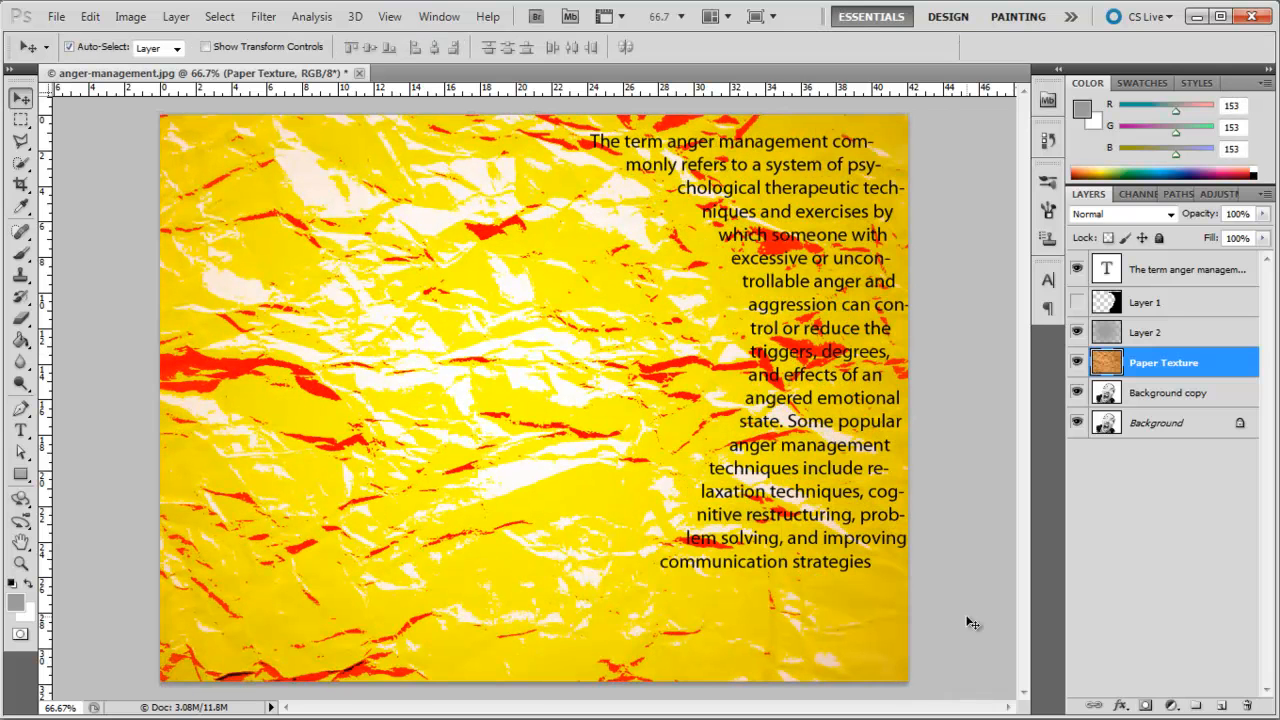
key("ctrl+shift+u")
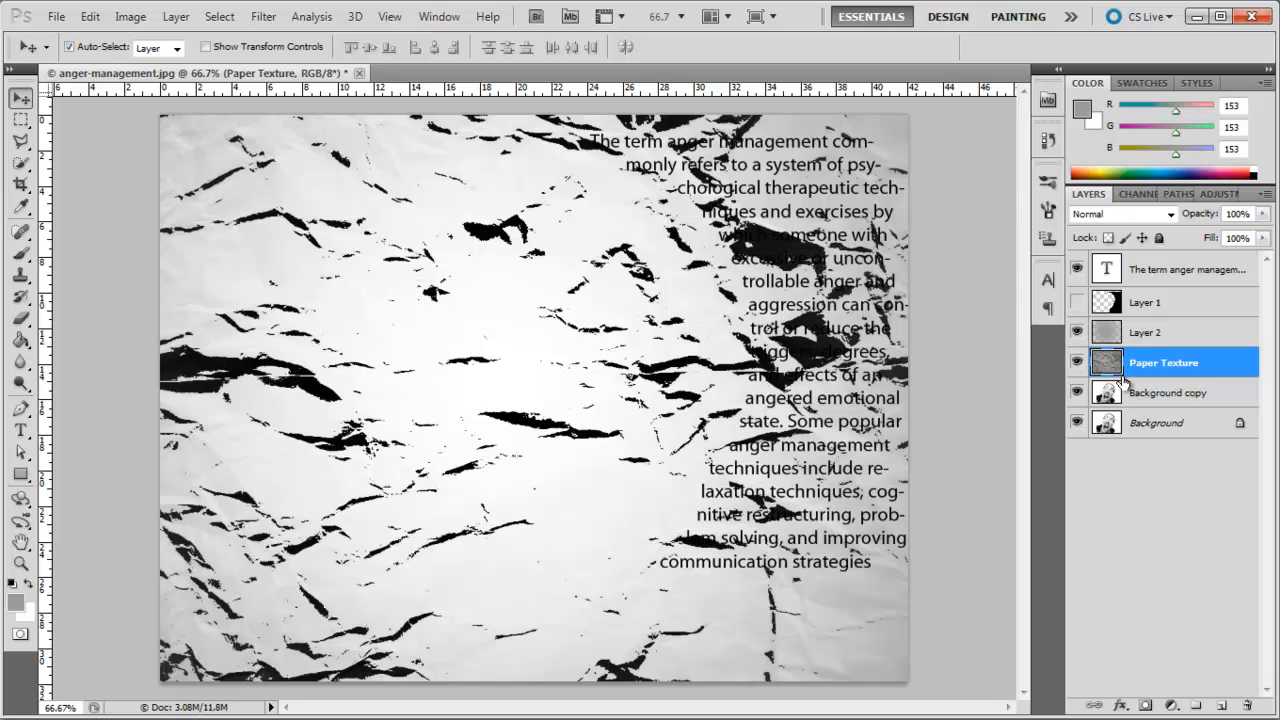
left_click_drag(1122, 380, 1124, 412)
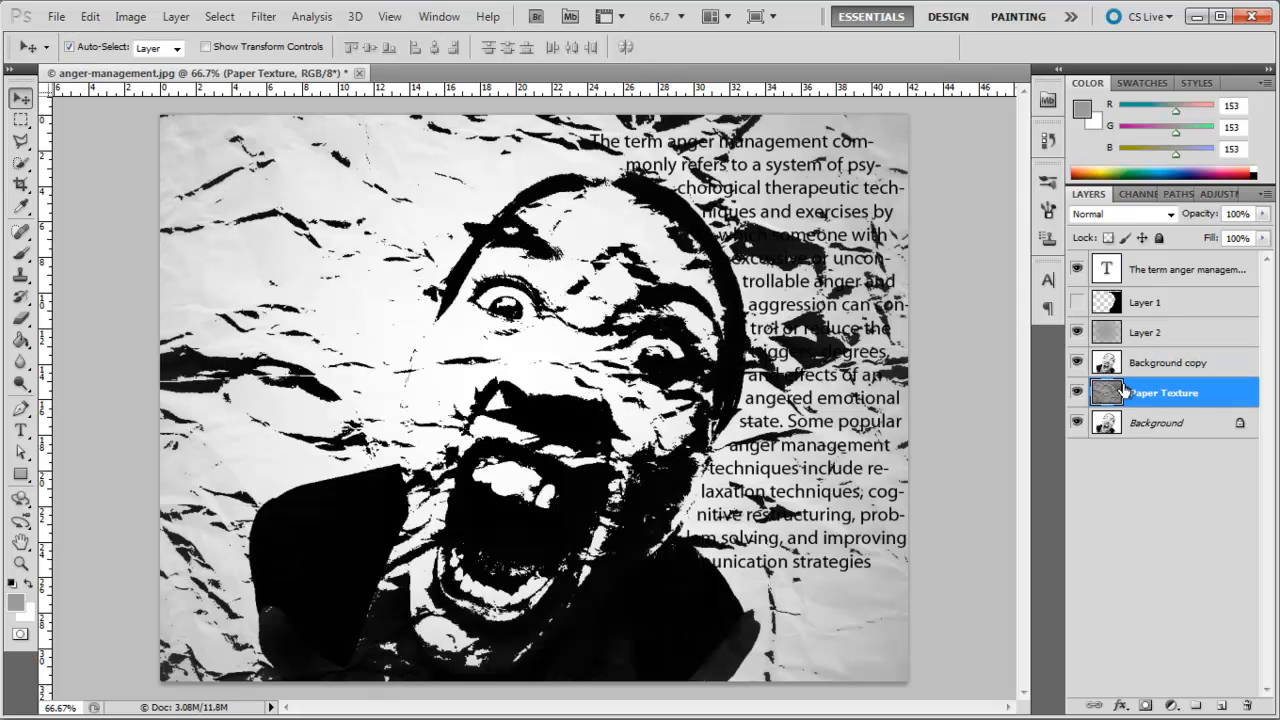
Step: Show the black shape below the face image at 50% opacity
left_click(1077, 301)
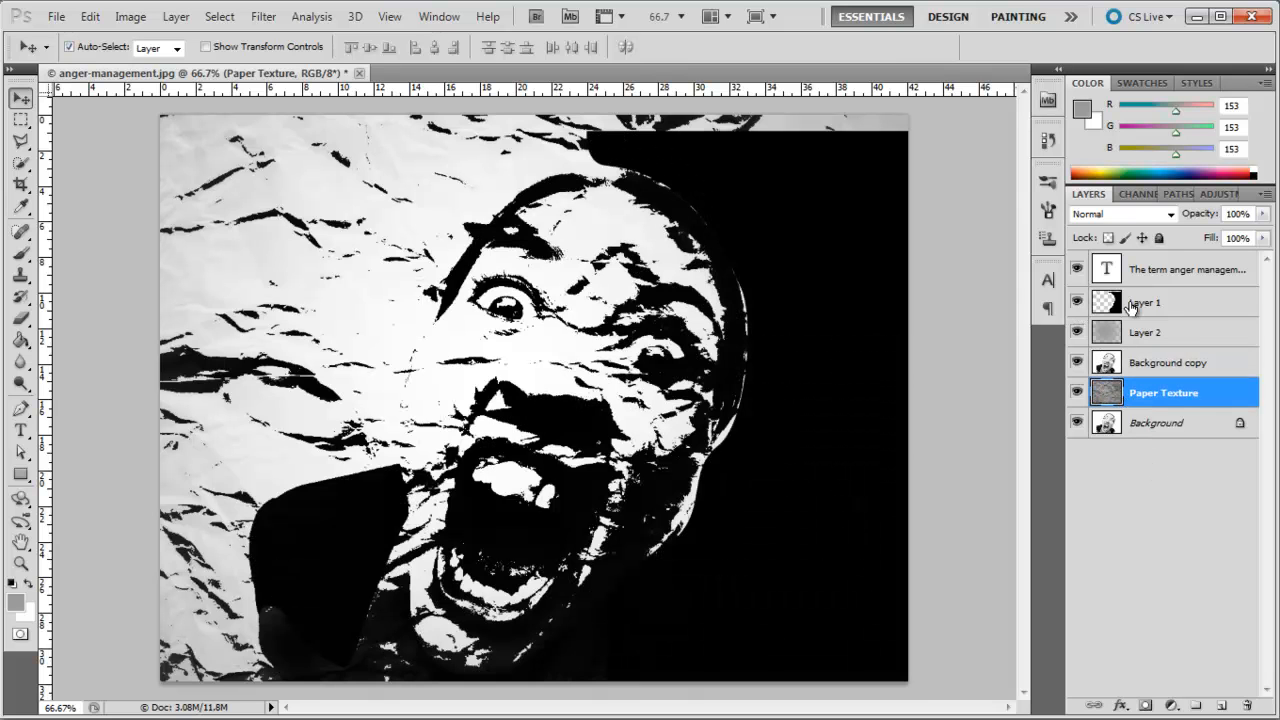
left_click_drag(1131, 313, 1153, 368)
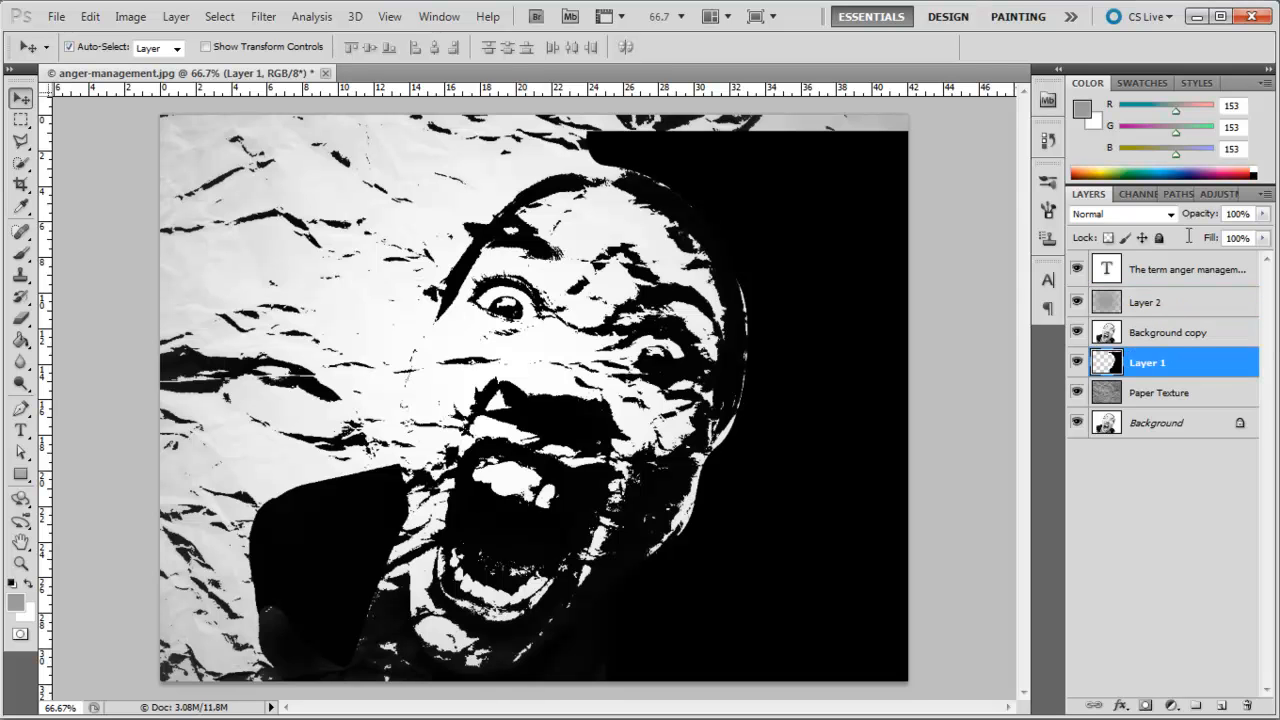
left_click_drag(1249, 212, 1217, 213)
type("0")
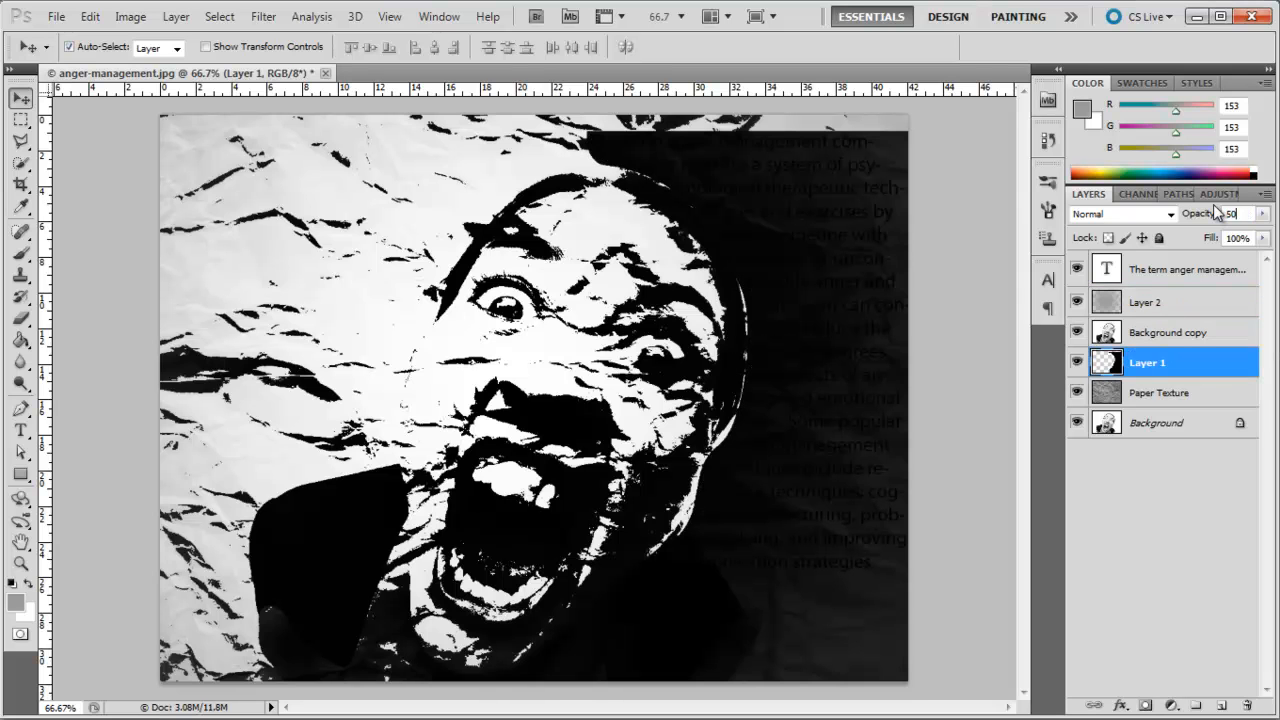
left_click(1154, 432)
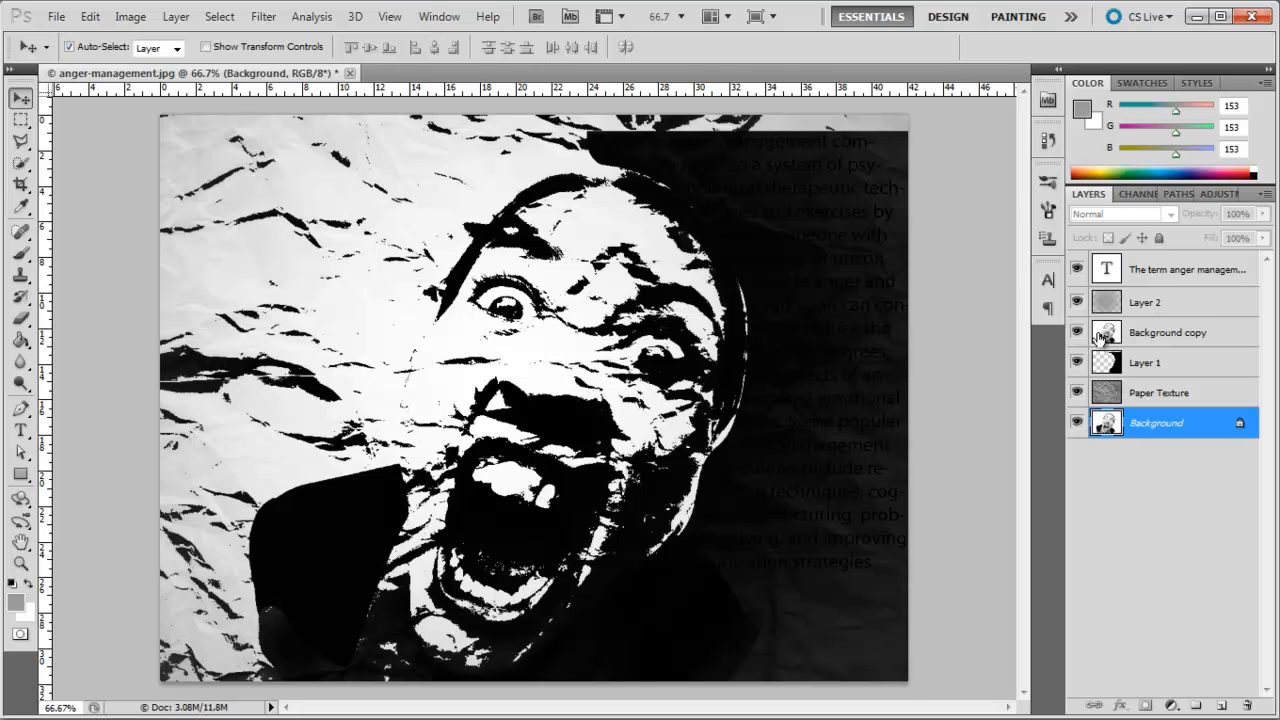
Step: Give the paragraph text a white Color Overlay
left_click(1207, 279)
double_click(1208, 280)
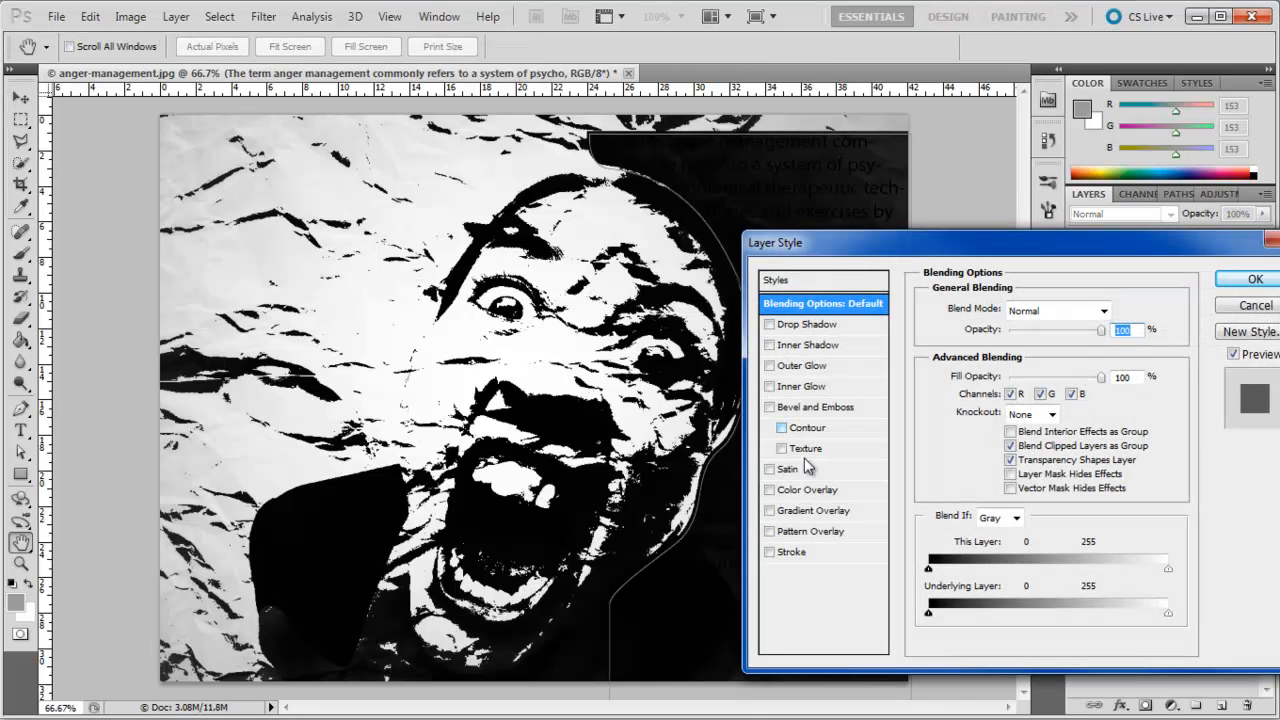
left_click(803, 492)
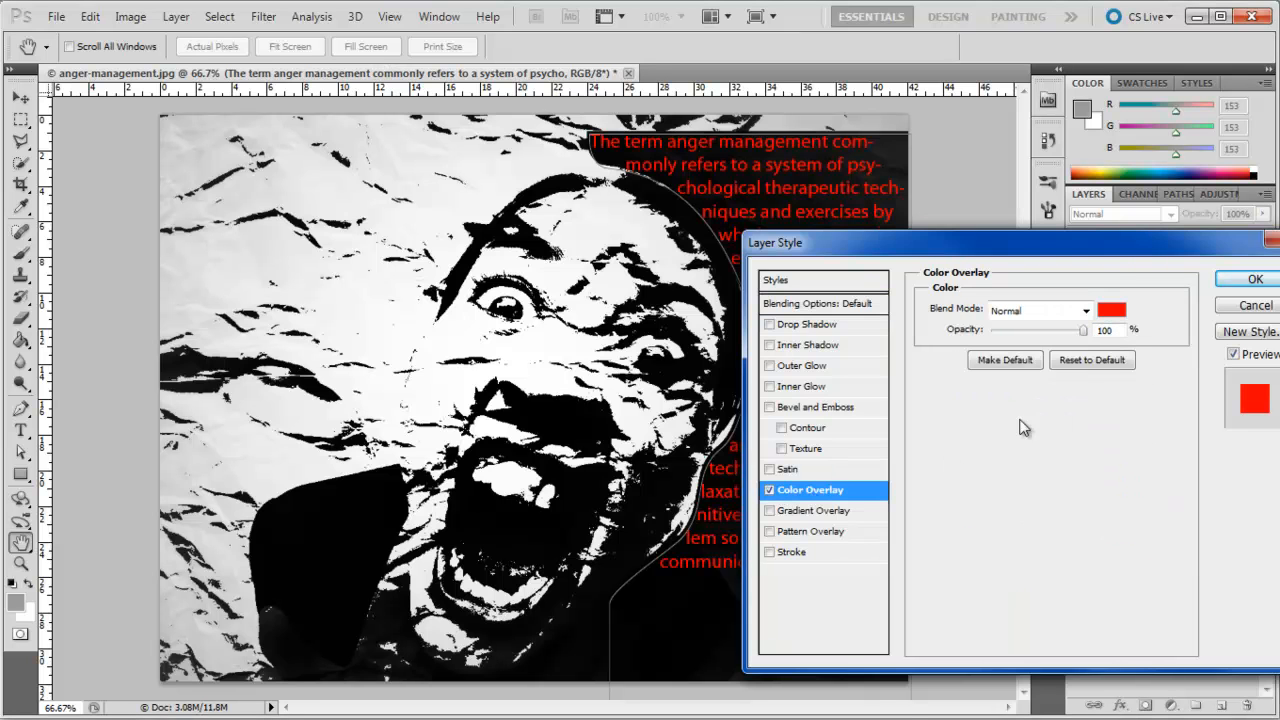
left_click(1111, 310)
left_click(630, 298)
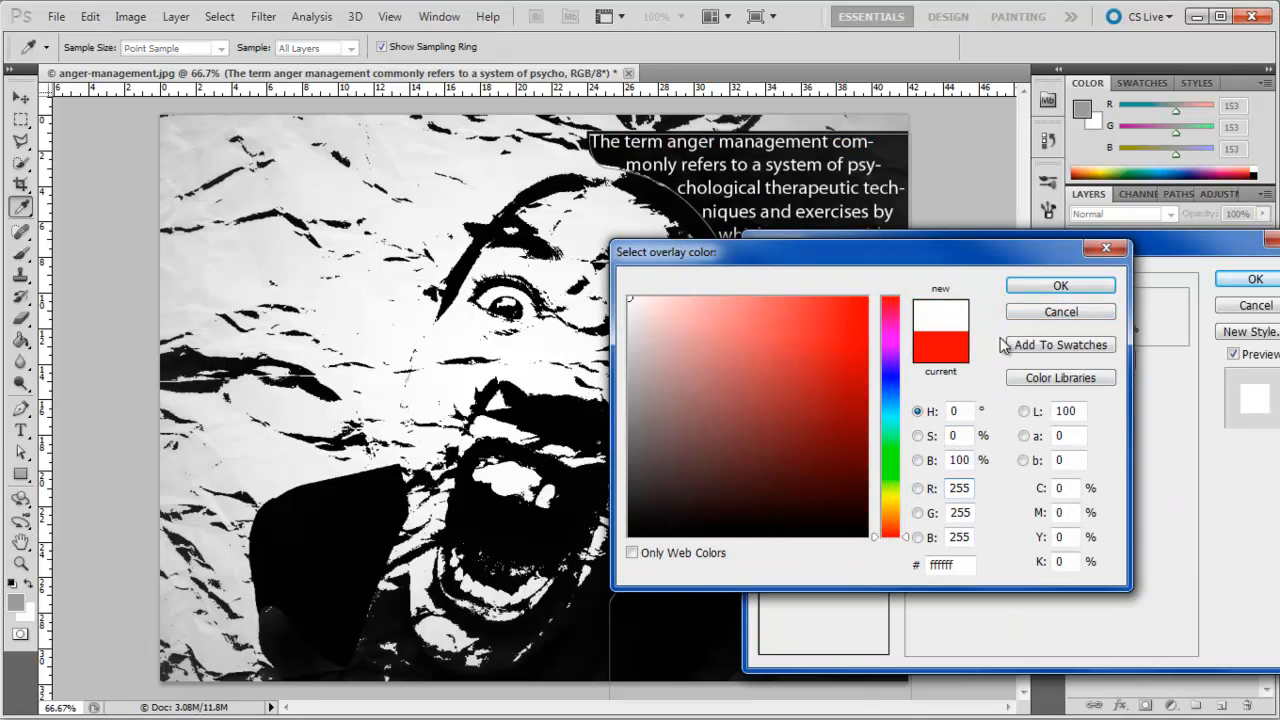
left_click(1060, 287)
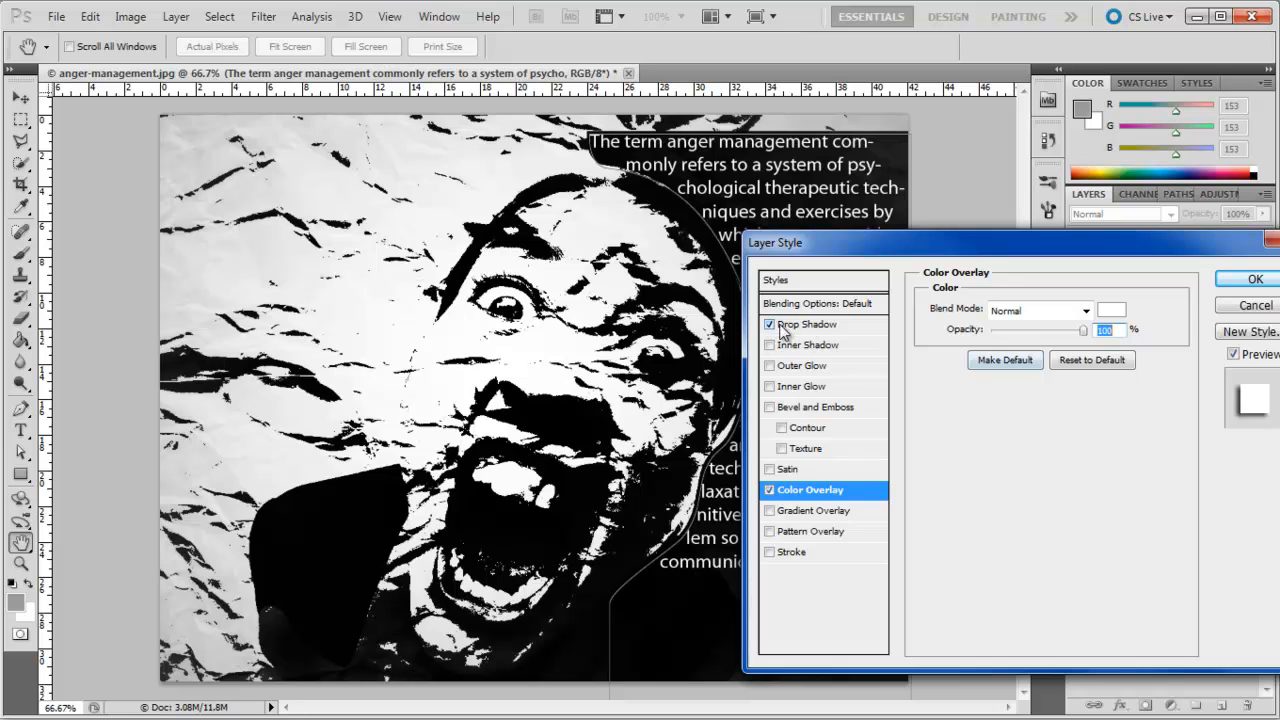
Step: Add a Drop Shadow with 10% spread and 20 px size
left_click(812, 324)
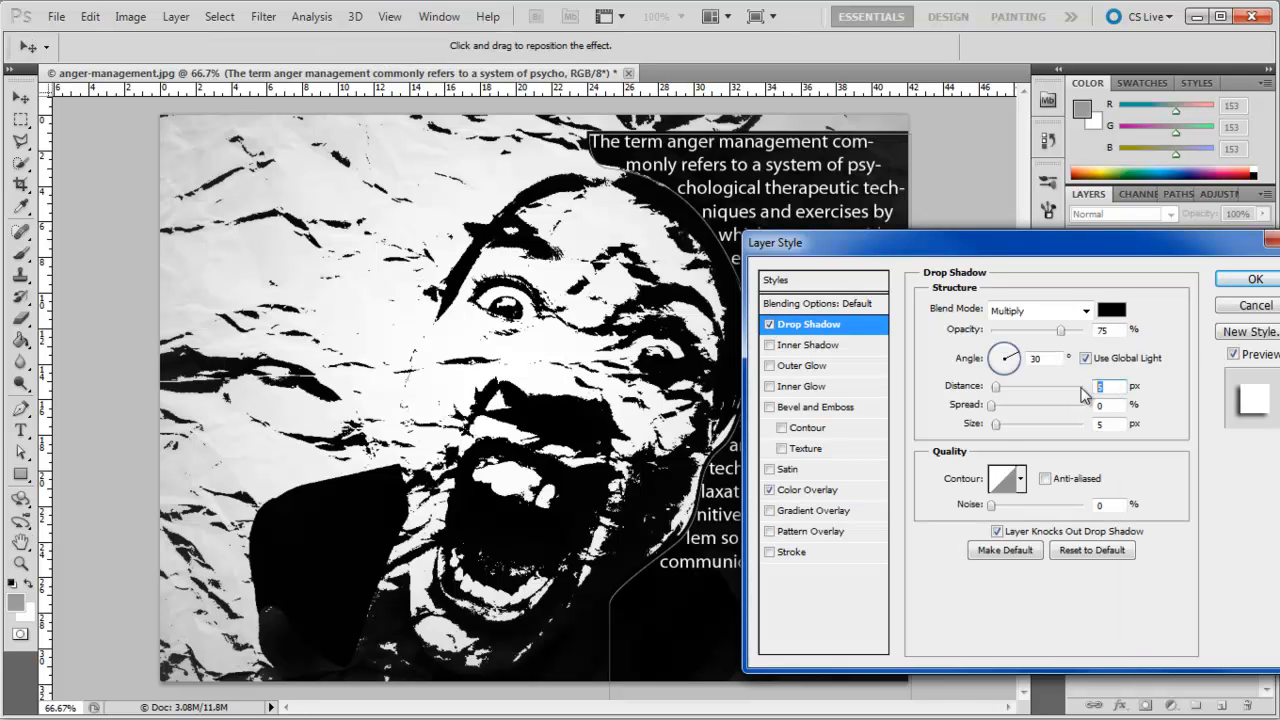
left_click(1071, 388)
key("Tab")
type("10")
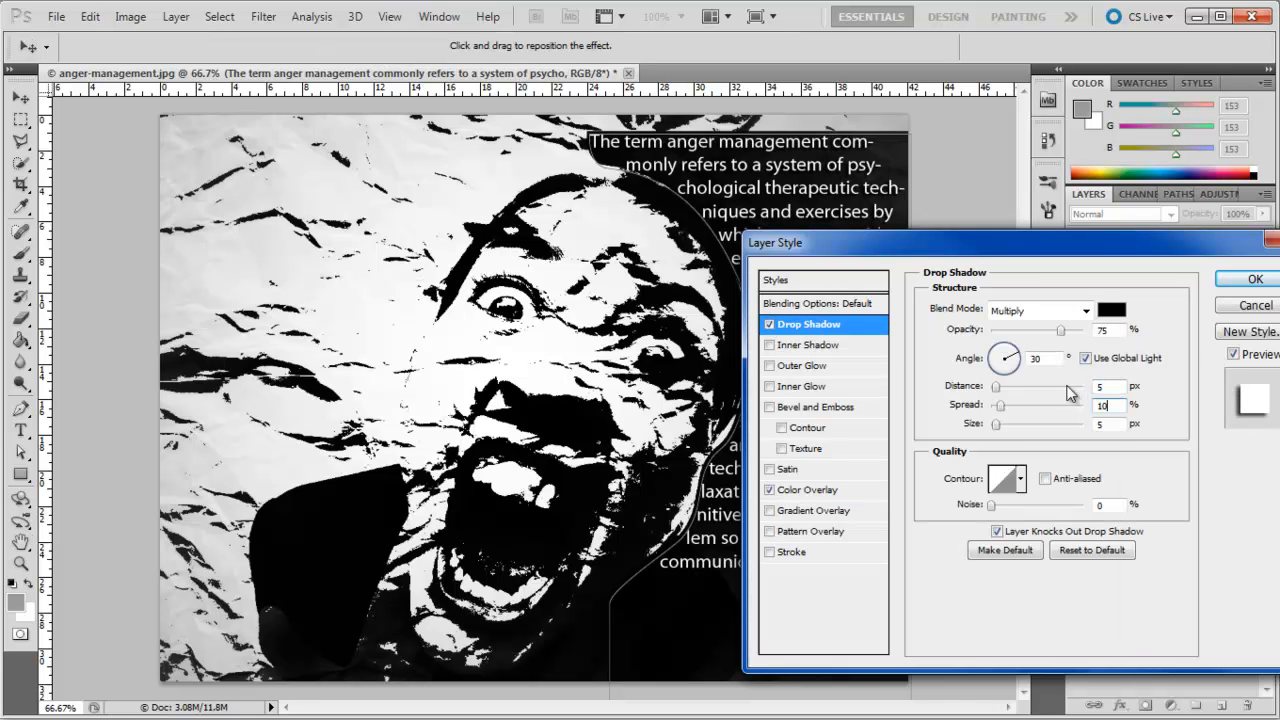
type("20")
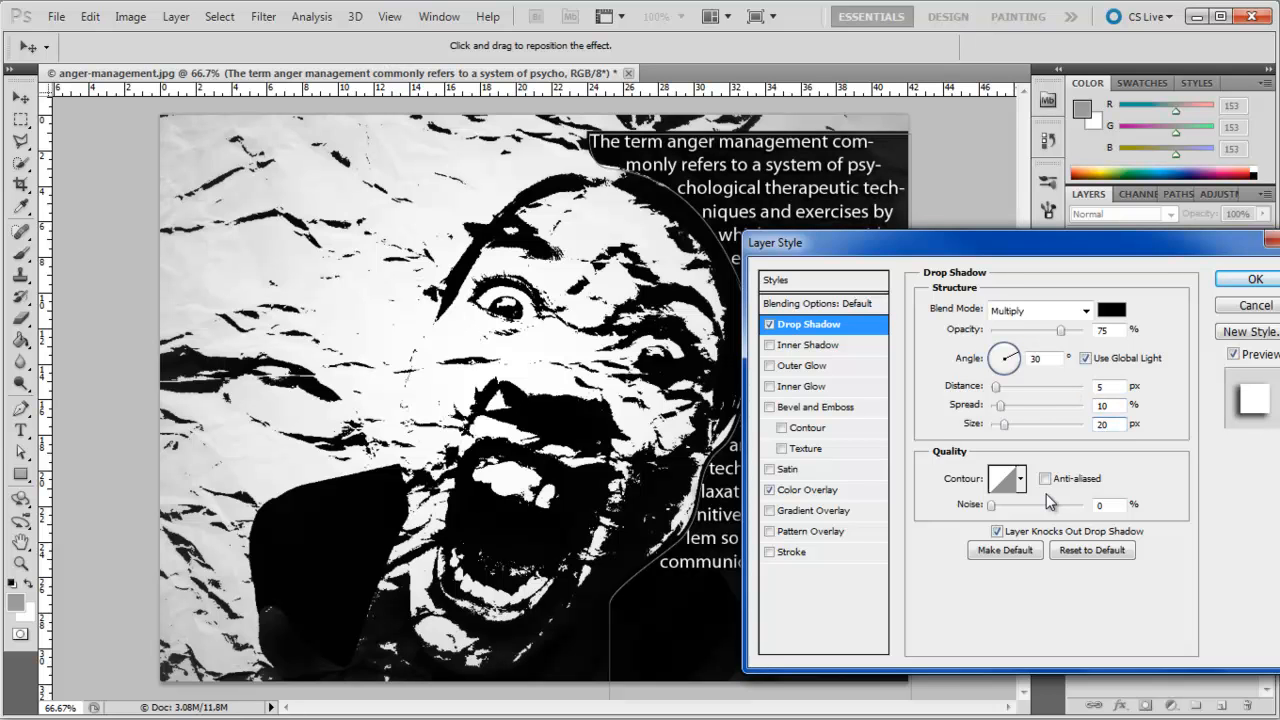
Step: Apply the text effects and blend the black shape with Overlay
left_click(1252, 279)
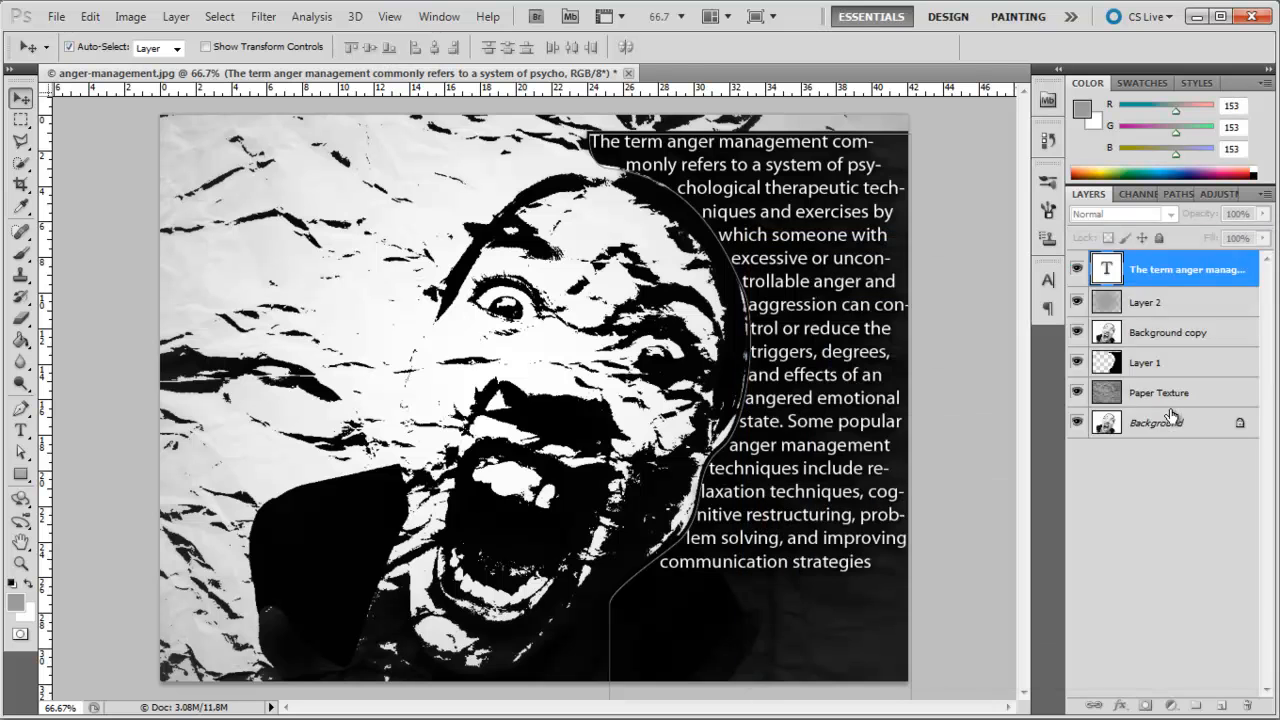
left_click(1163, 410)
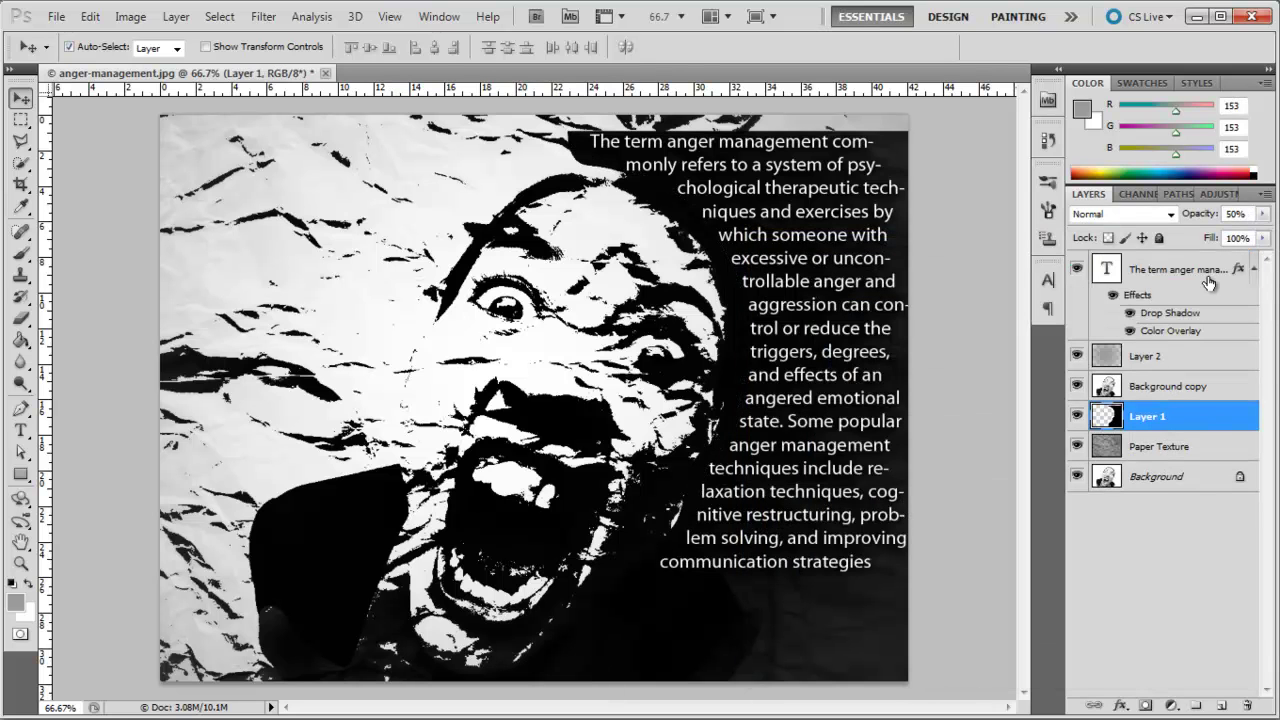
left_click(1157, 222)
left_click(1137, 451)
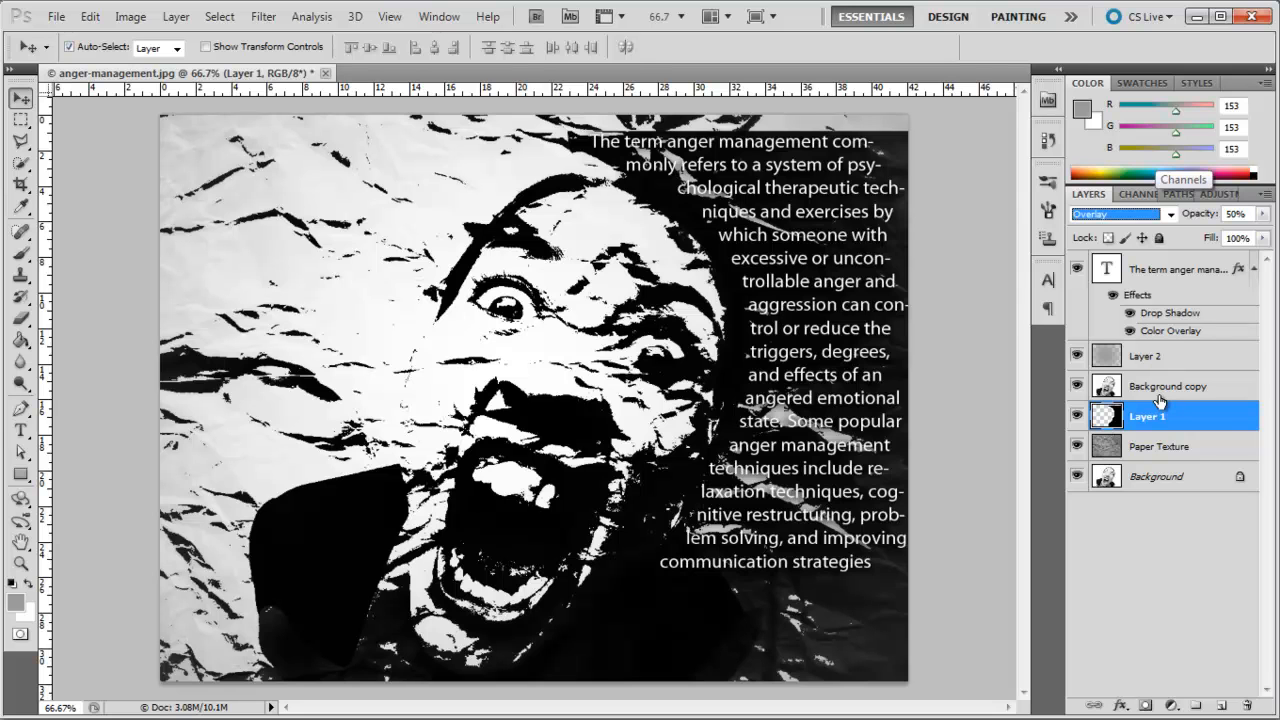
Step: Widen the paragraph text box so the lines reflow longer
key("t")
left_click(895, 530)
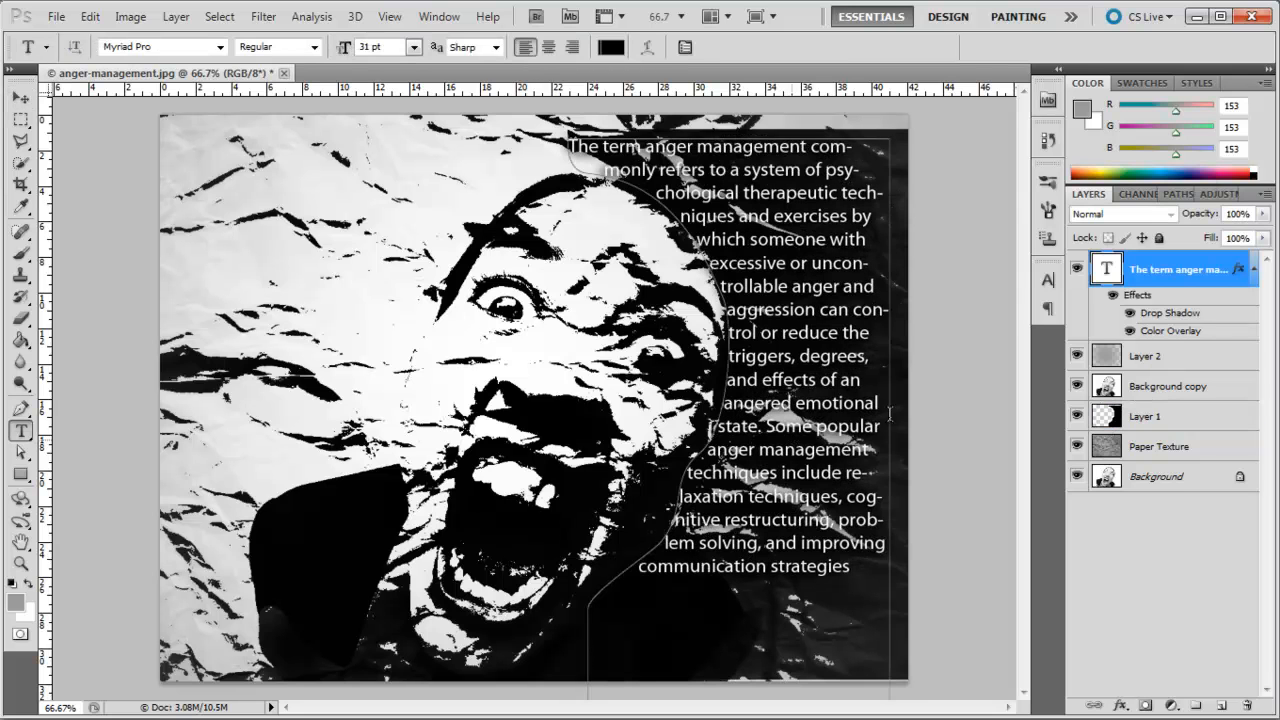
left_click_drag(903, 534, 905, 532)
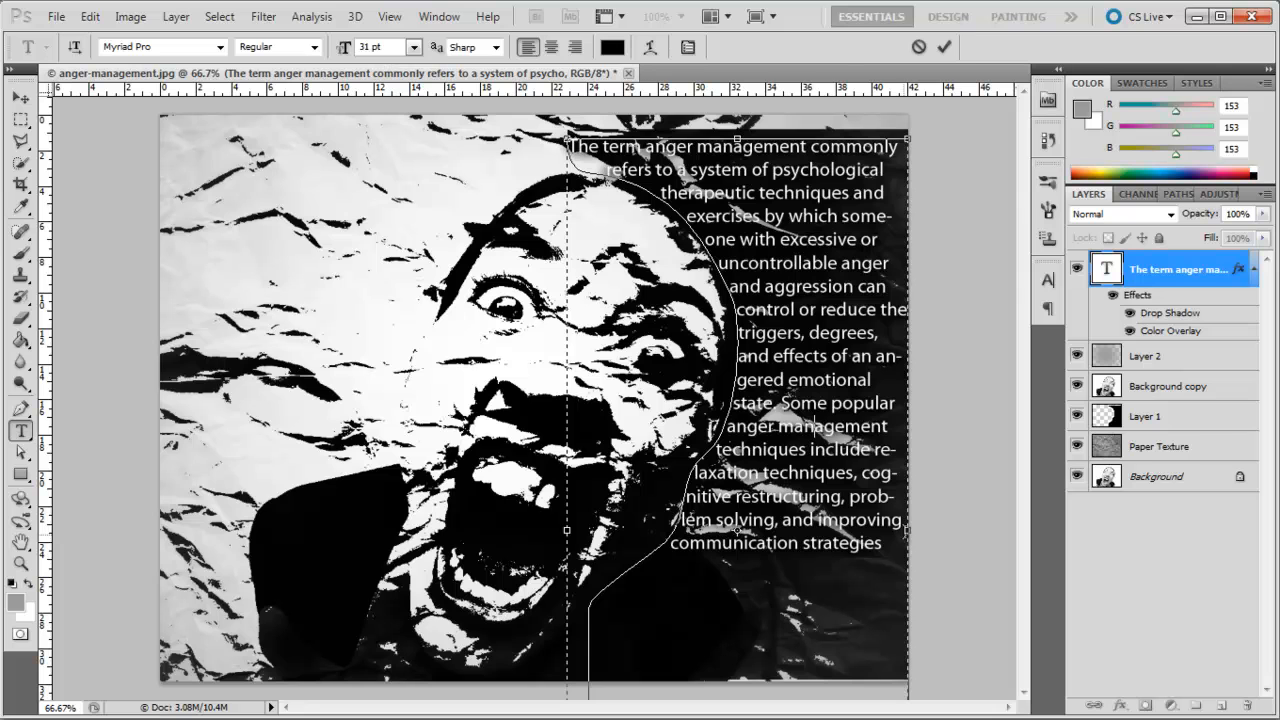
left_click(20, 97)
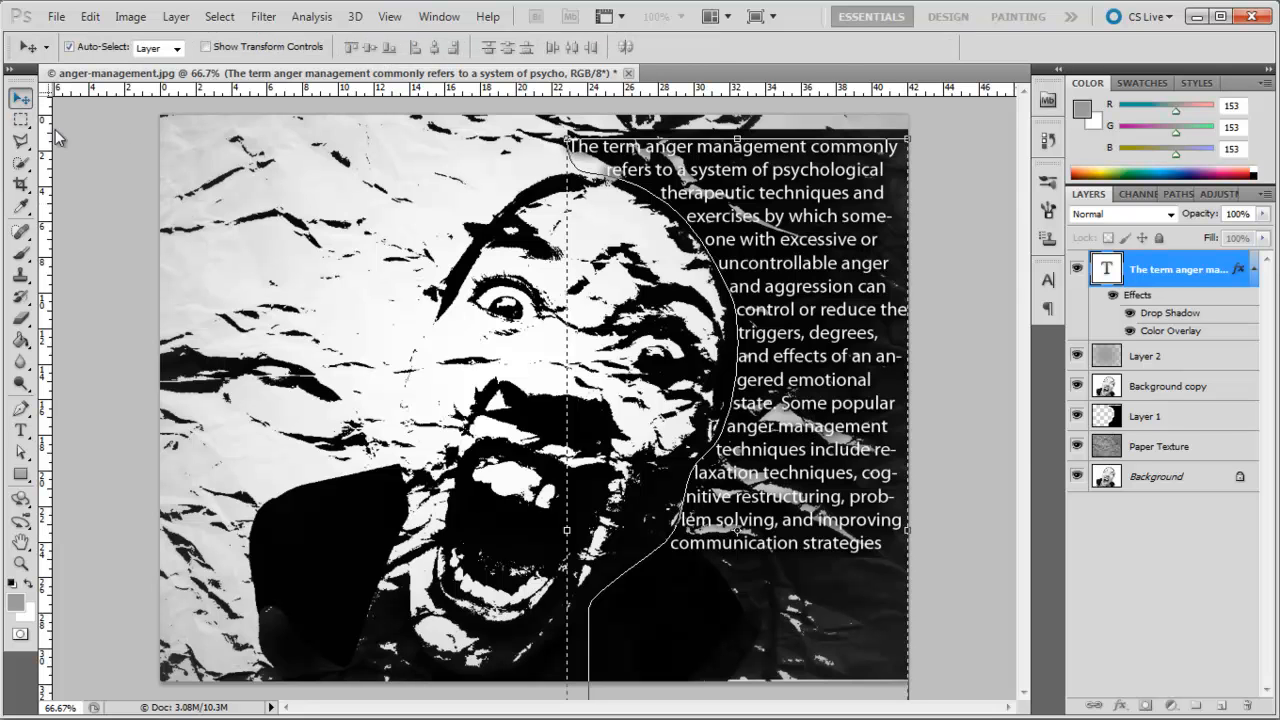
Step: Select the Layer 2 texture layer and return to the Move tool
left_click(1190, 358)
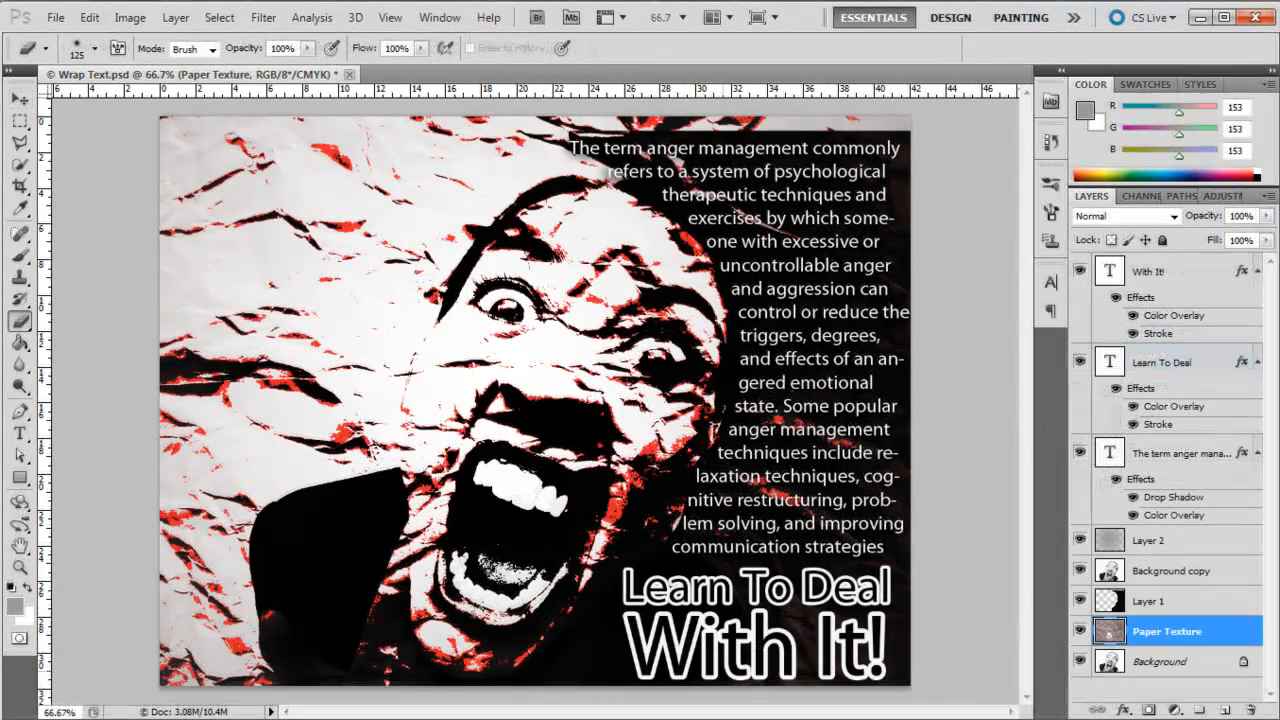
left_click(20, 99)
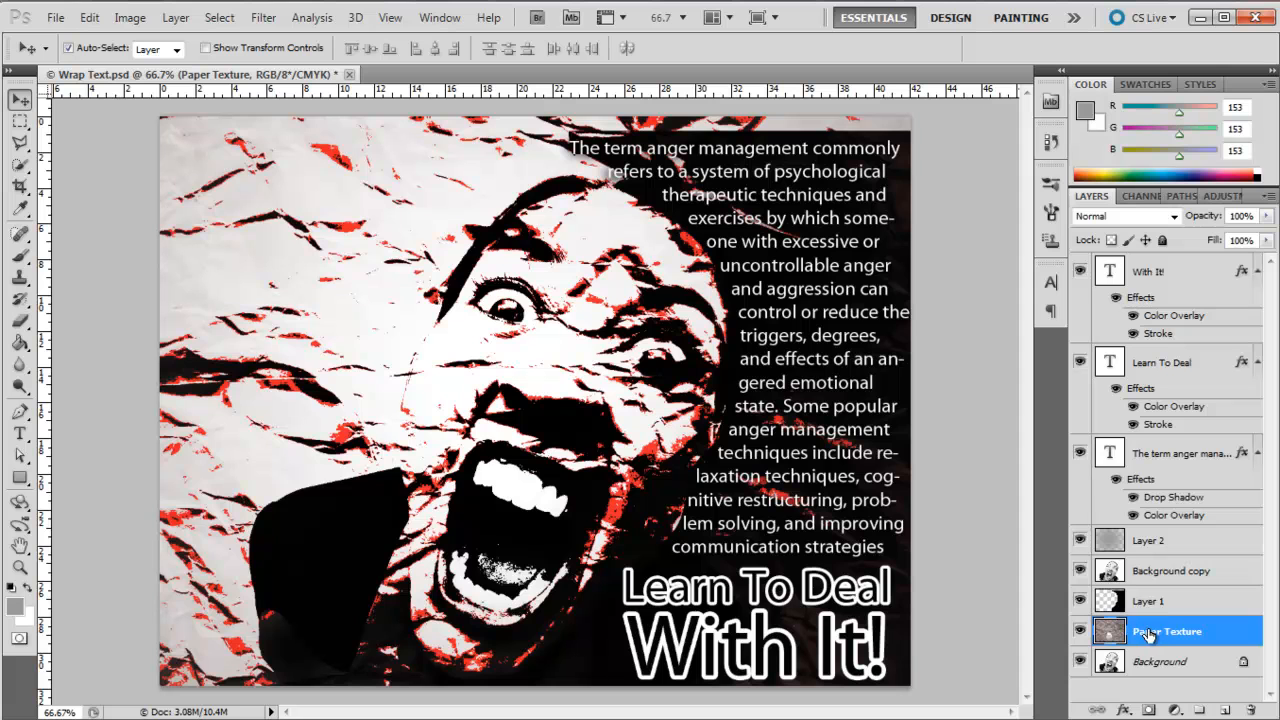